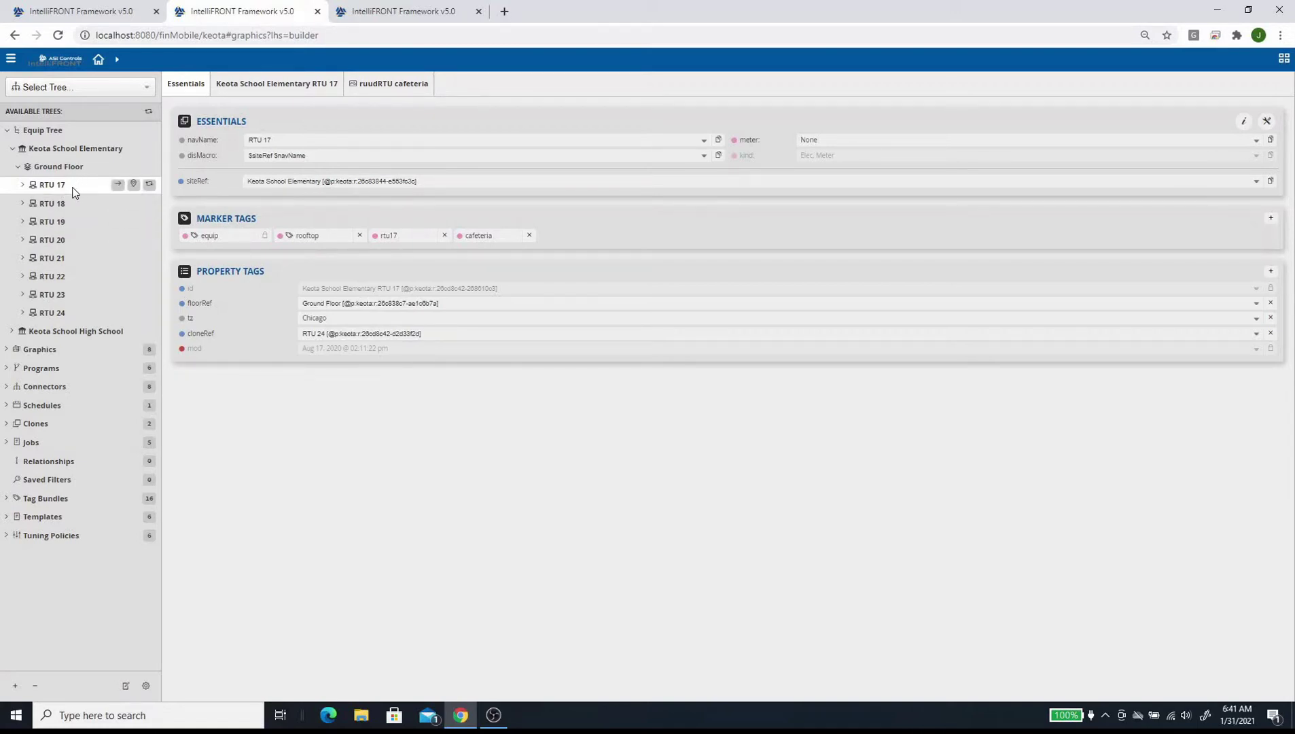
# - Save a template of RTU 17 with all record types and child objects included, and download the backup file
pyautogui.click(146, 686)
pyautogui.click(652, 495)
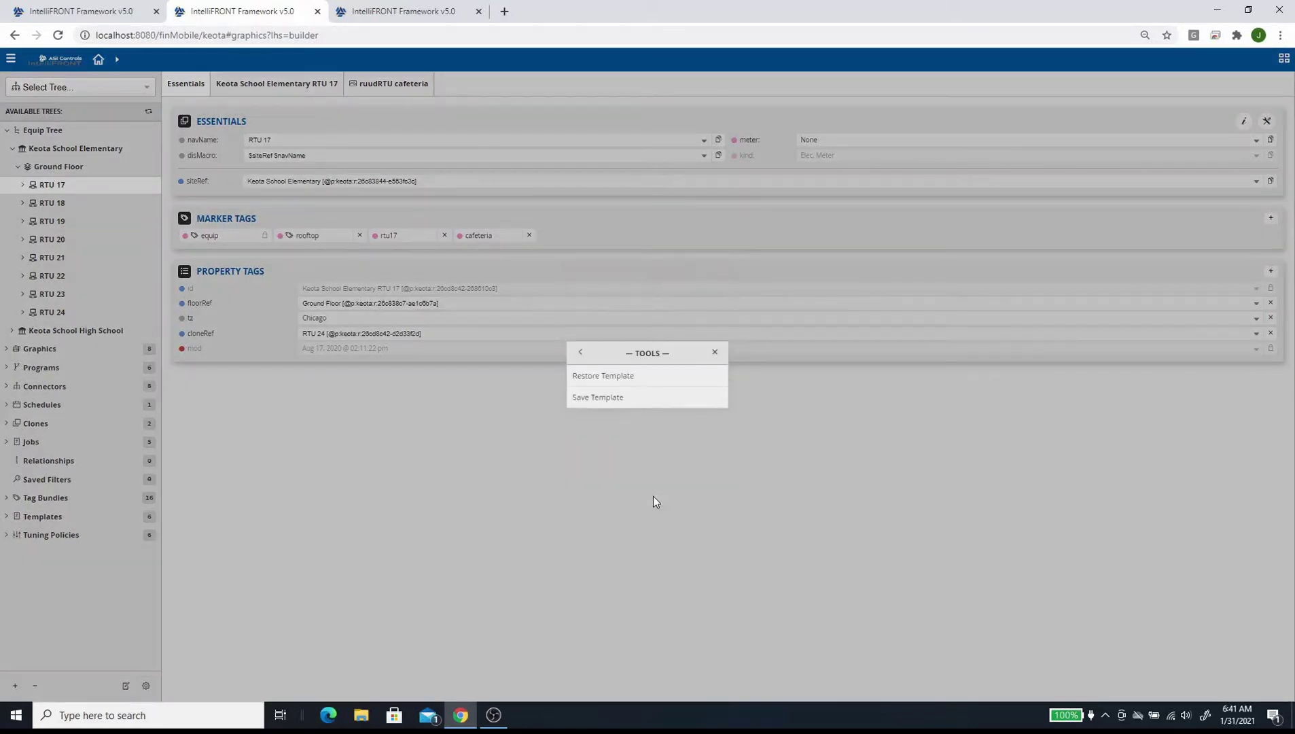
pyautogui.click(598, 397)
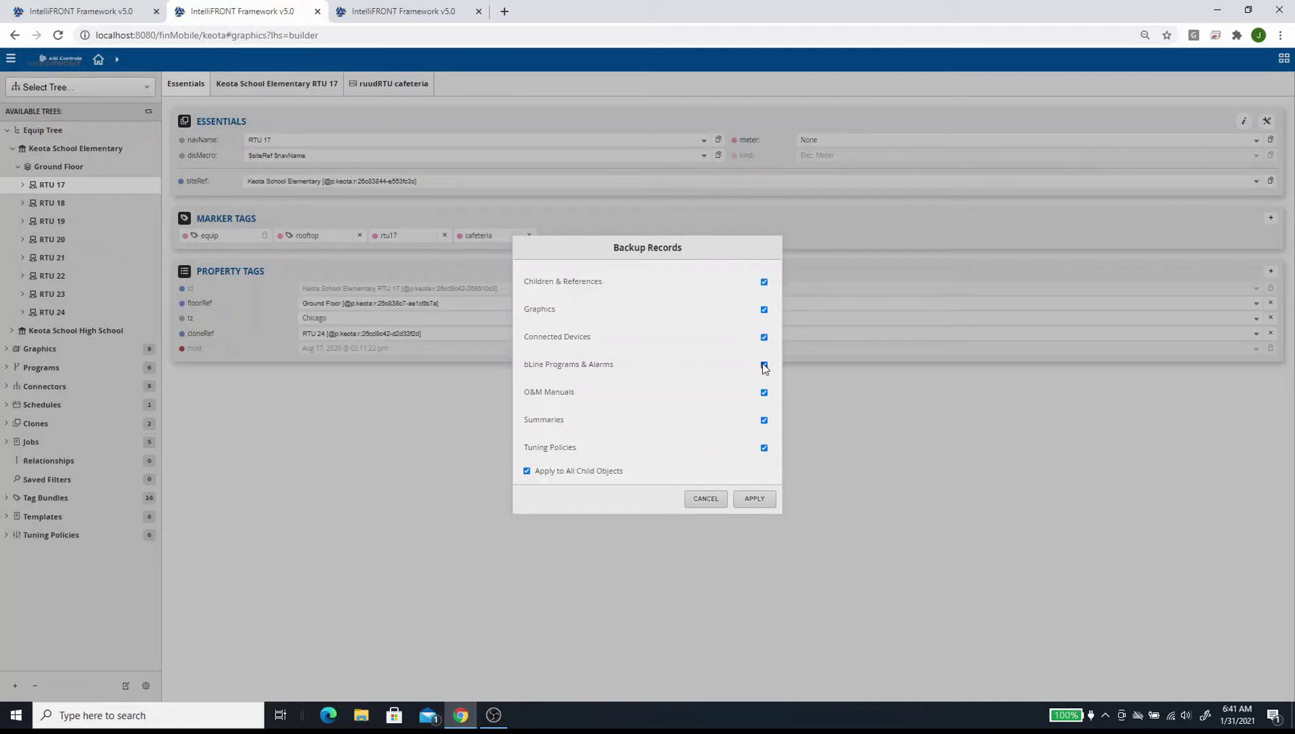
pyautogui.click(756, 500)
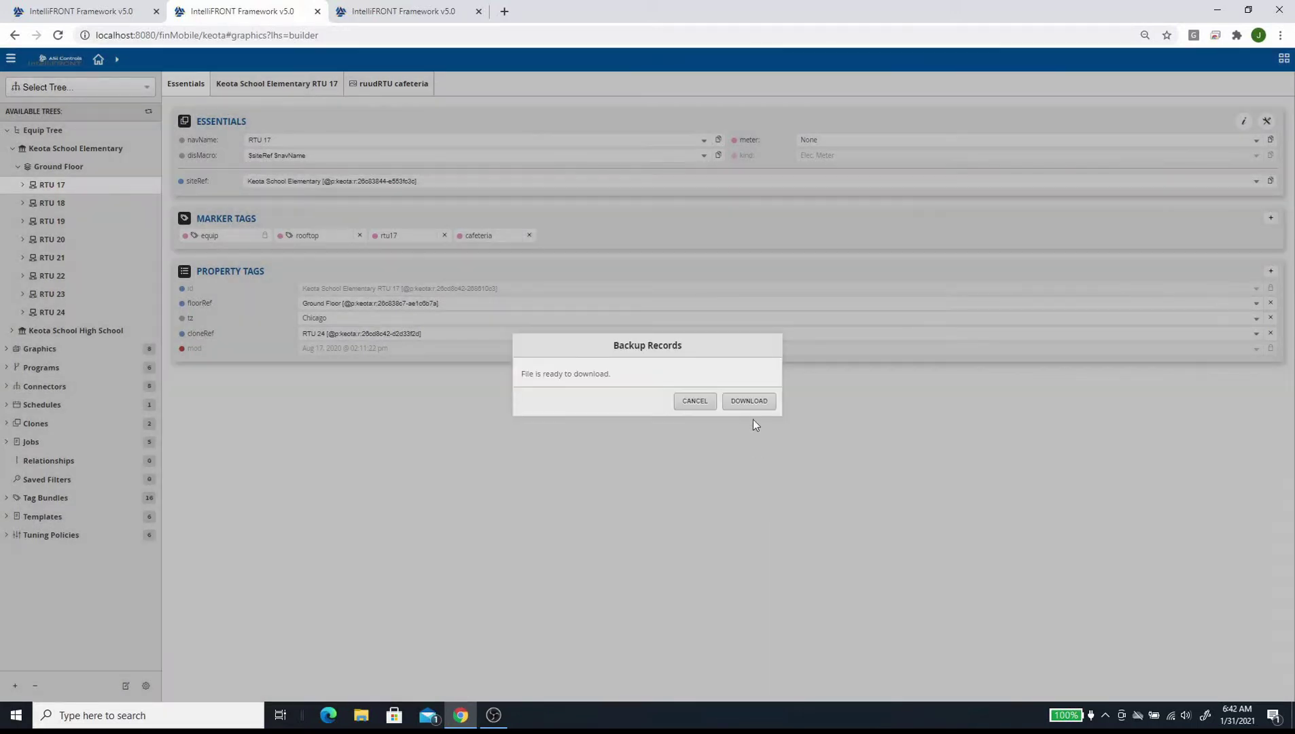
pyautogui.click(749, 398)
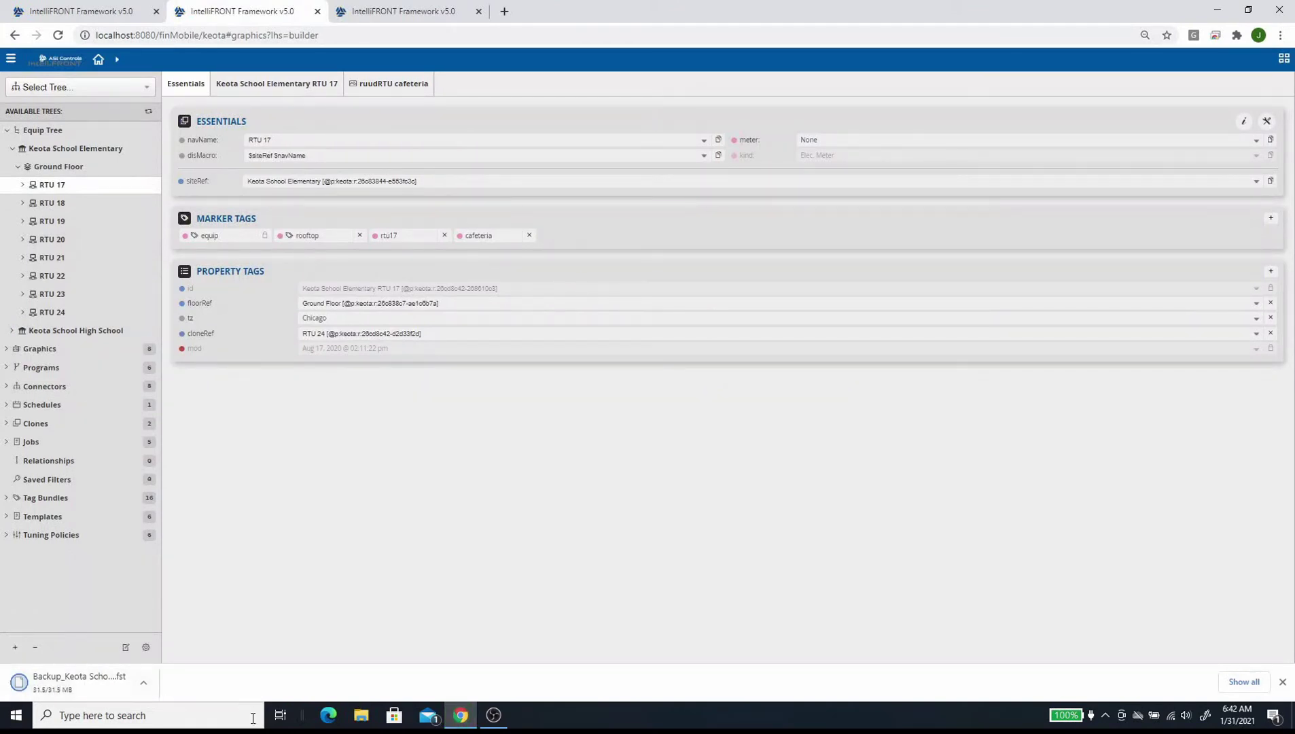
# - In the Alpla 2309 Iowa City project, restore the template from Backup_Keota School Elementary RTU 17.fst
pyautogui.click(408, 16)
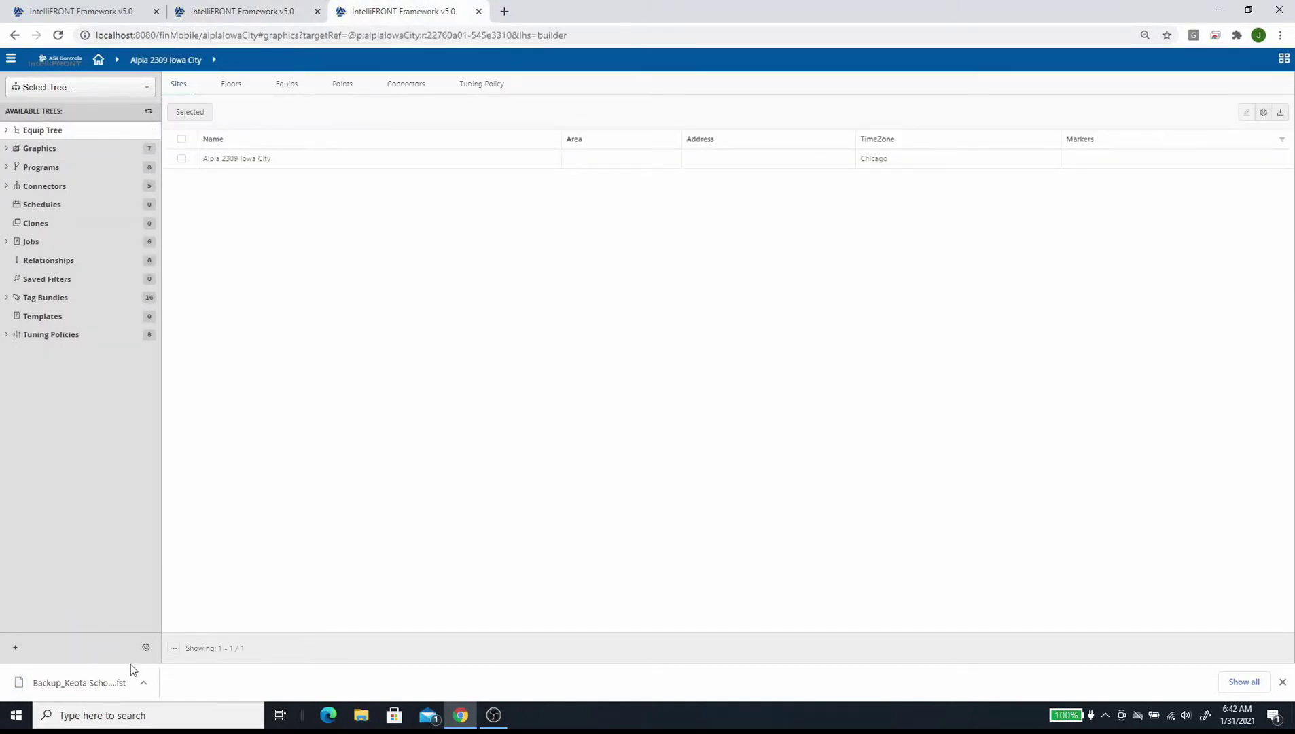
pyautogui.click(146, 648)
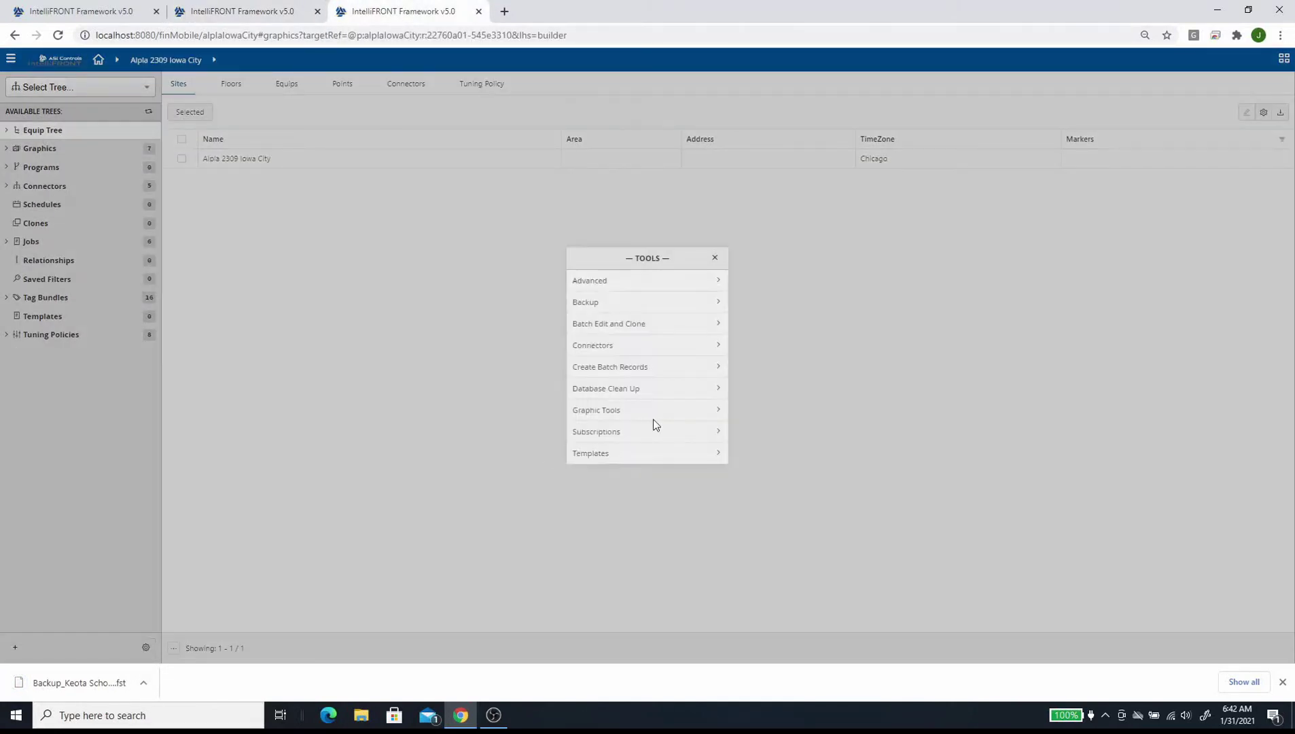
pyautogui.click(638, 454)
pyautogui.click(623, 365)
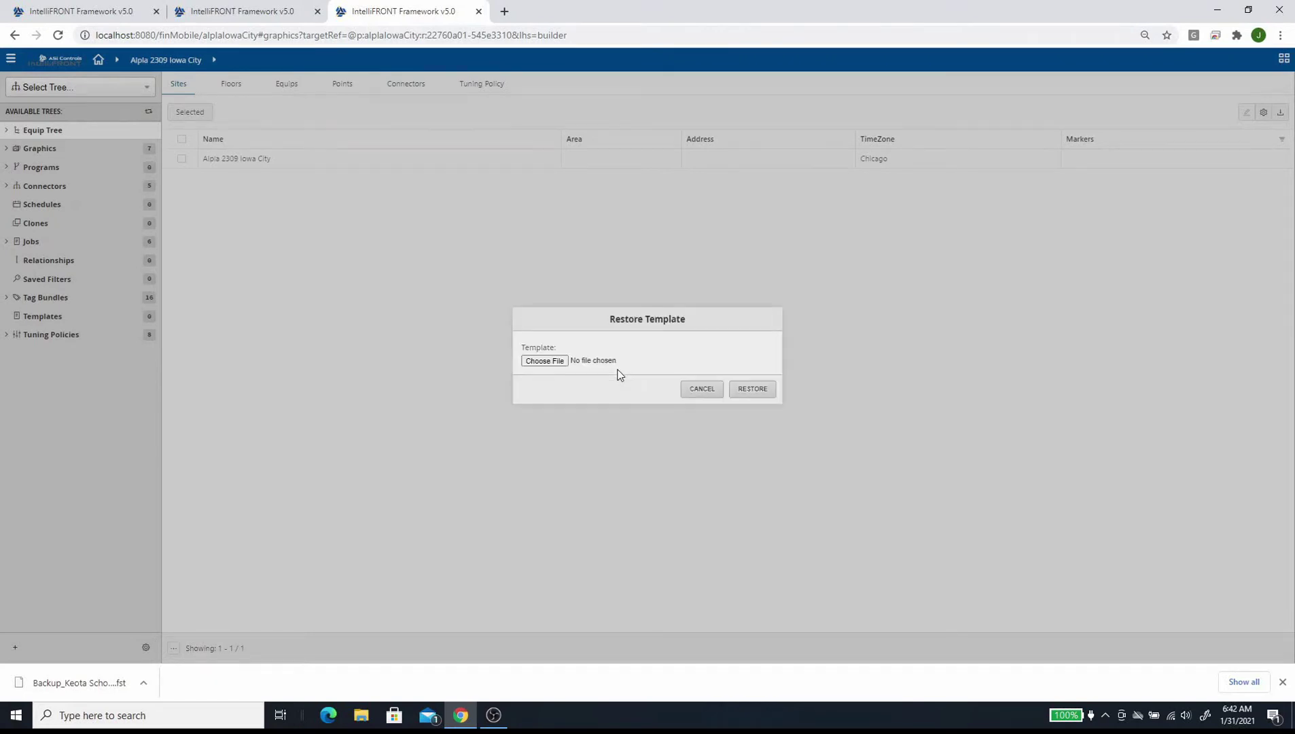
pyautogui.click(581, 367)
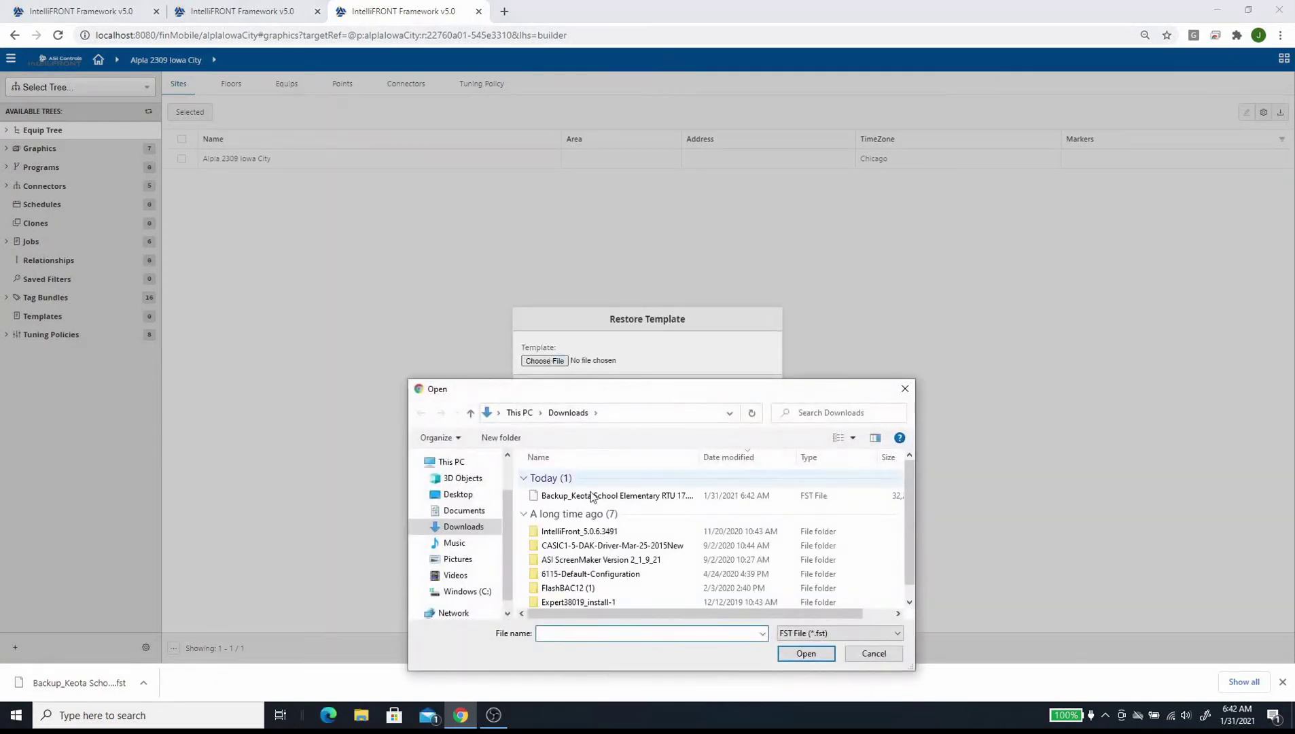
pyautogui.click(590, 498)
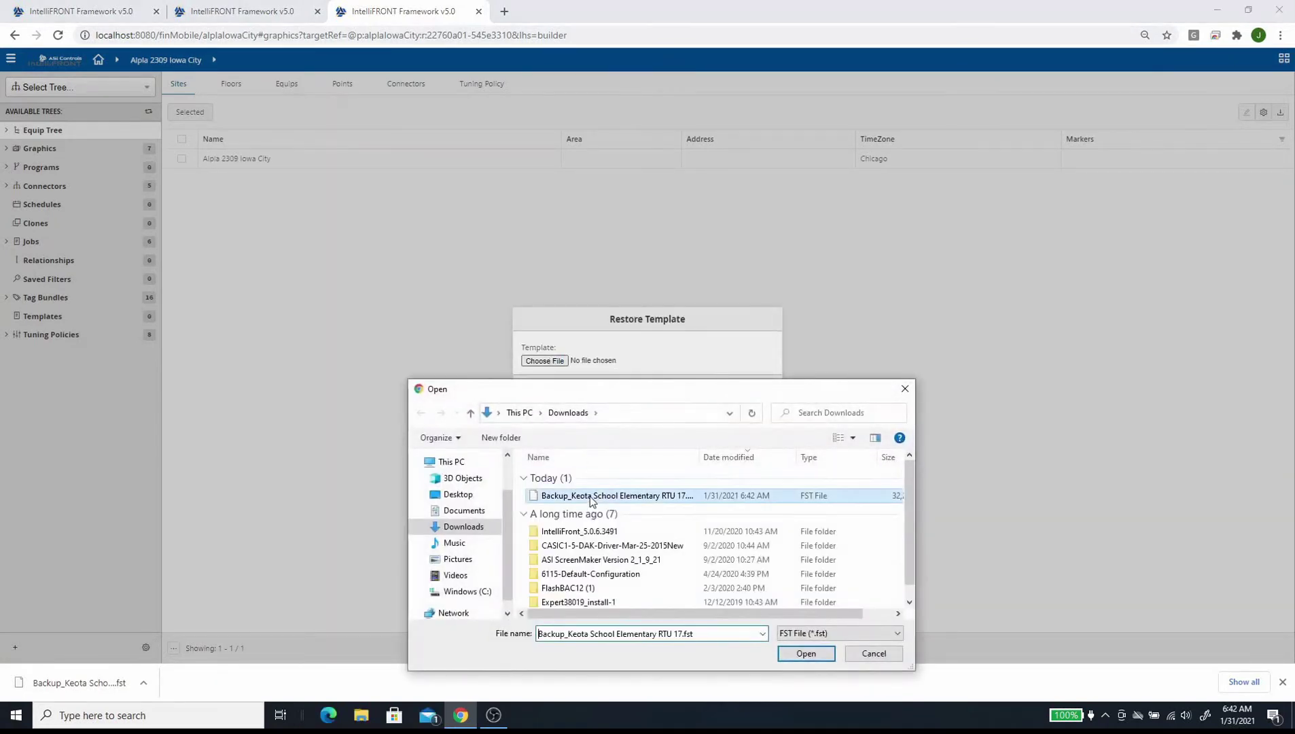
pyautogui.click(805, 654)
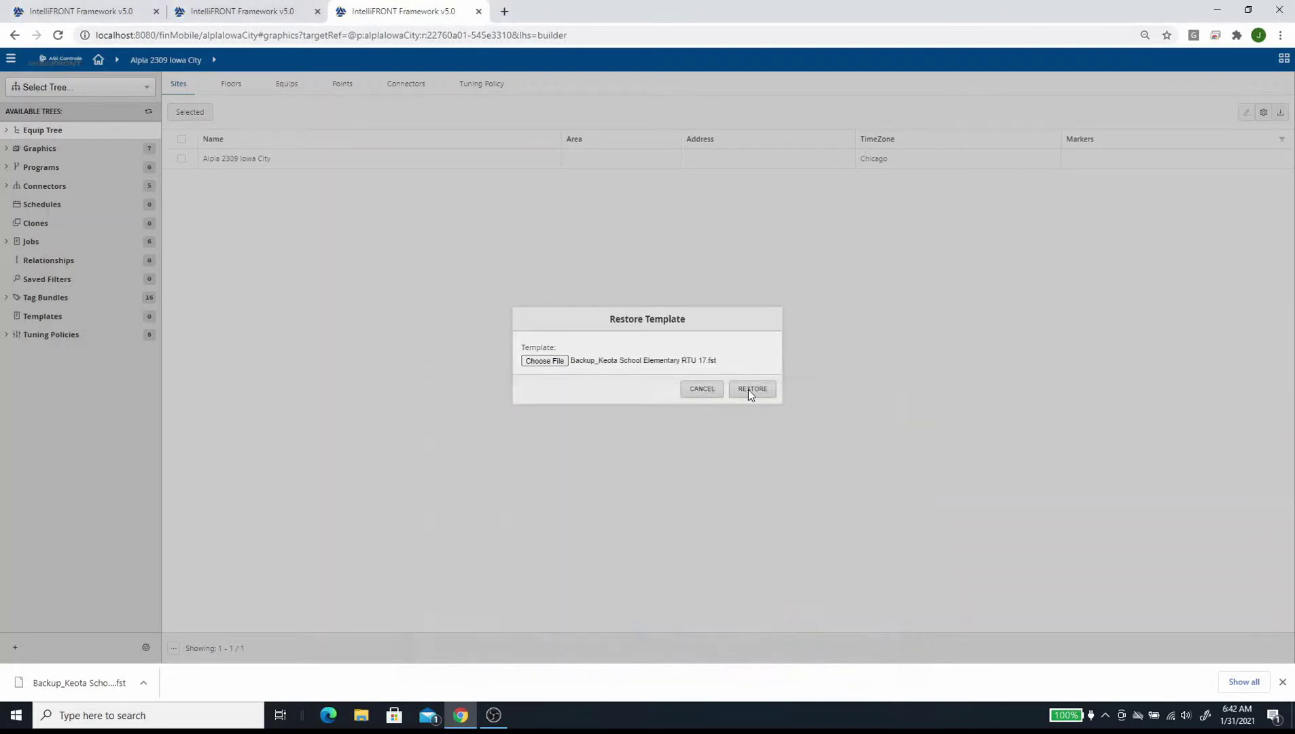
pyautogui.click(749, 391)
pyautogui.click(702, 389)
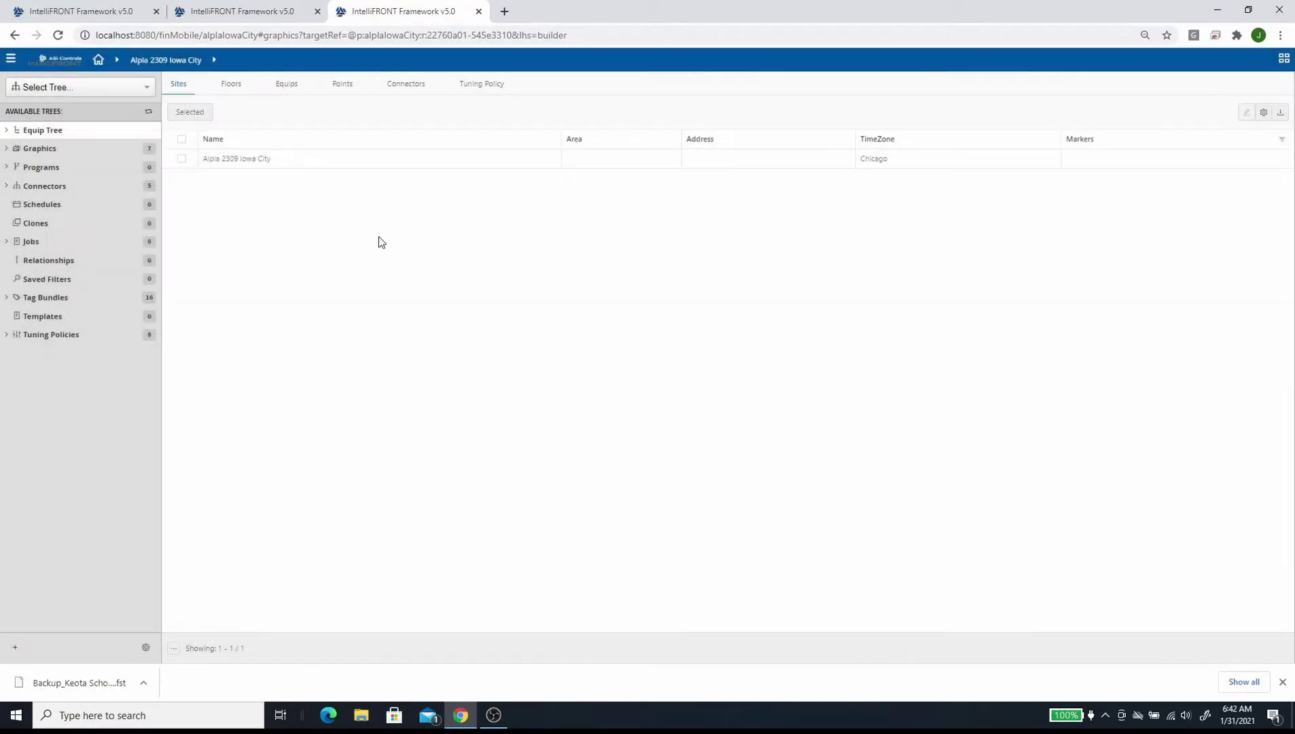
# - Refresh the tree and examine the restored points of RTU 17 under Keota School Elementary's Ground Floor
pyautogui.click(149, 112)
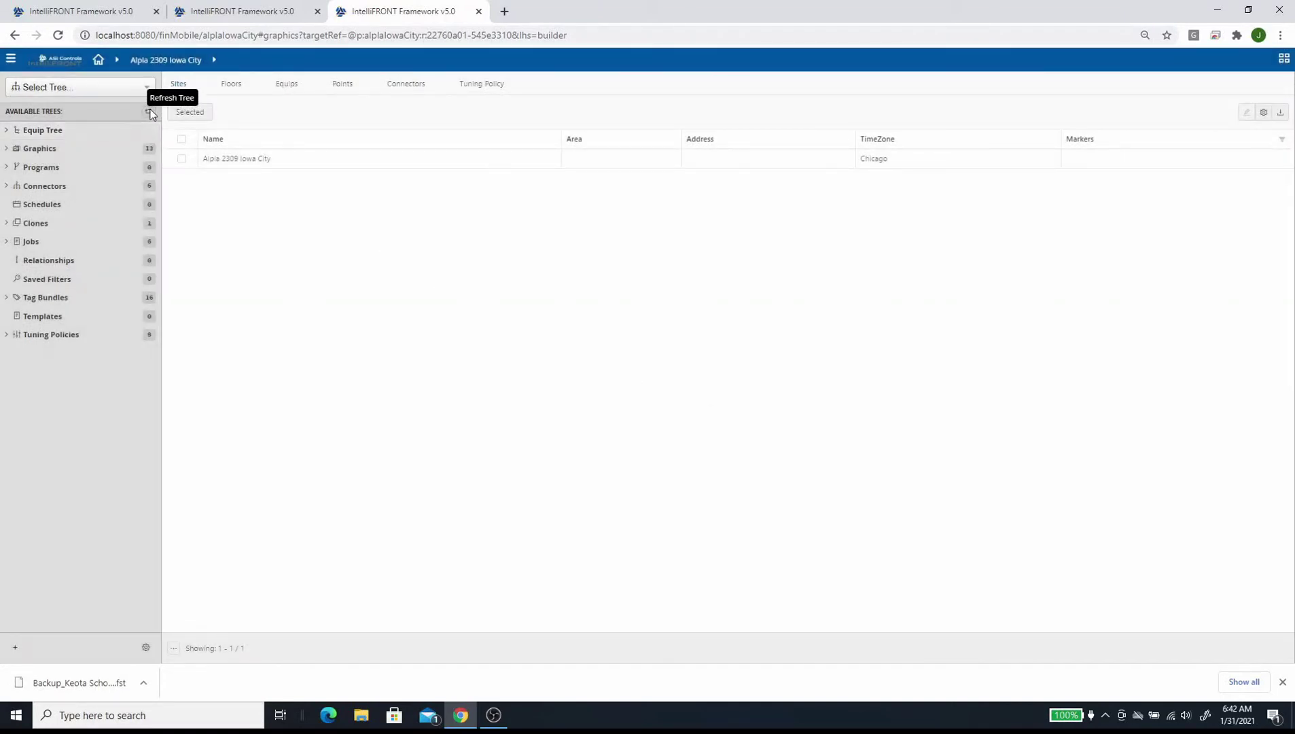
pyautogui.click(6, 130)
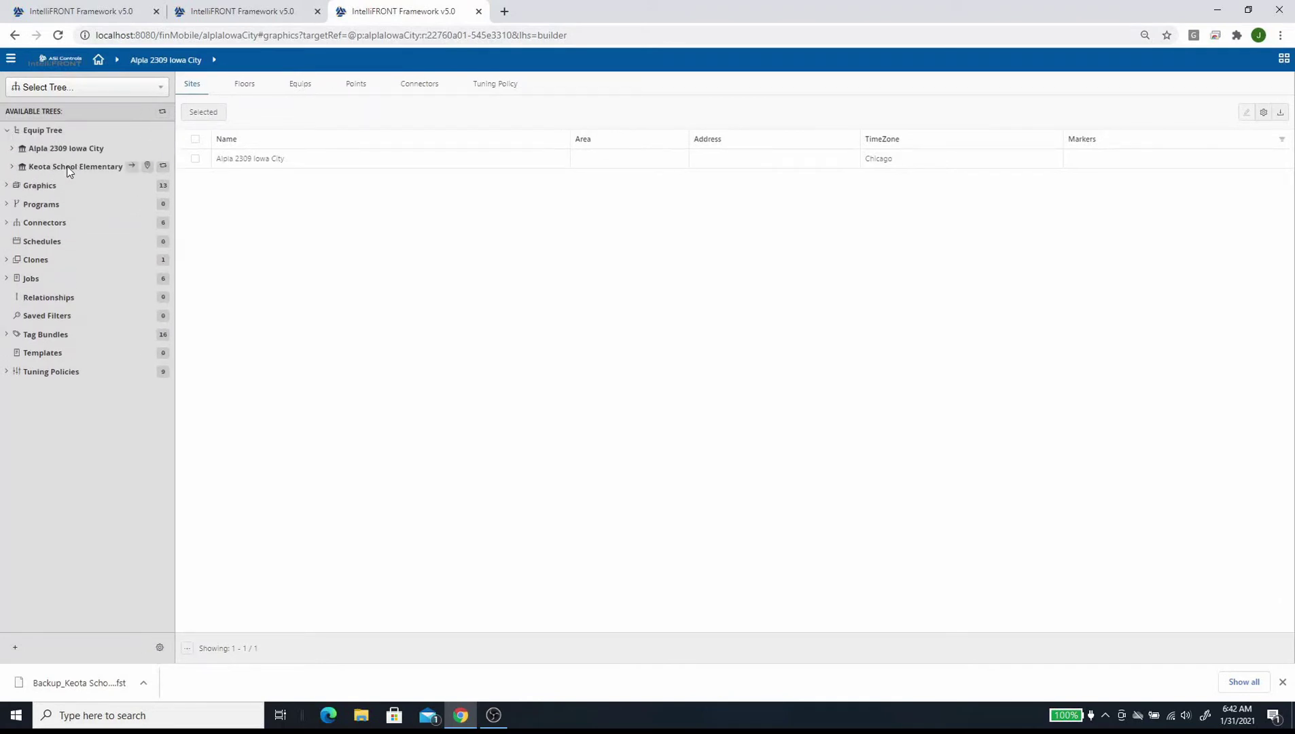
pyautogui.click(11, 167)
pyautogui.click(18, 185)
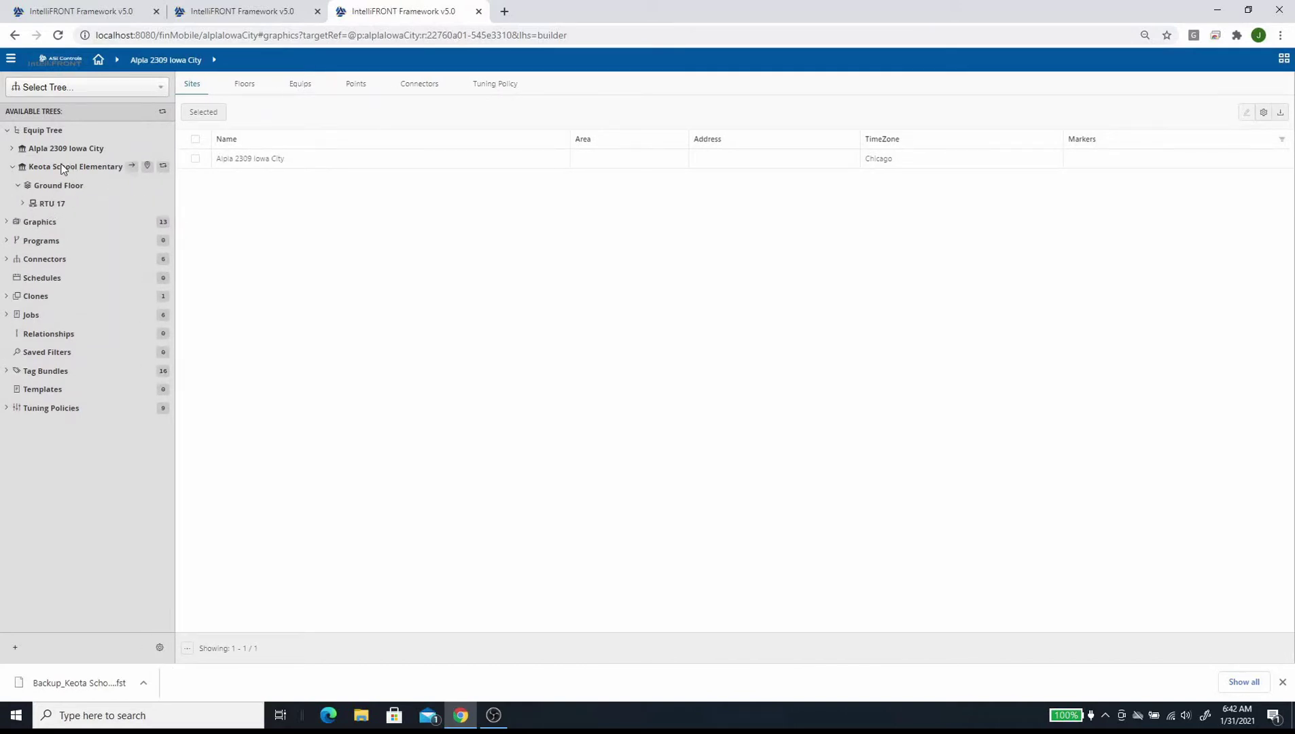
pyautogui.click(22, 203)
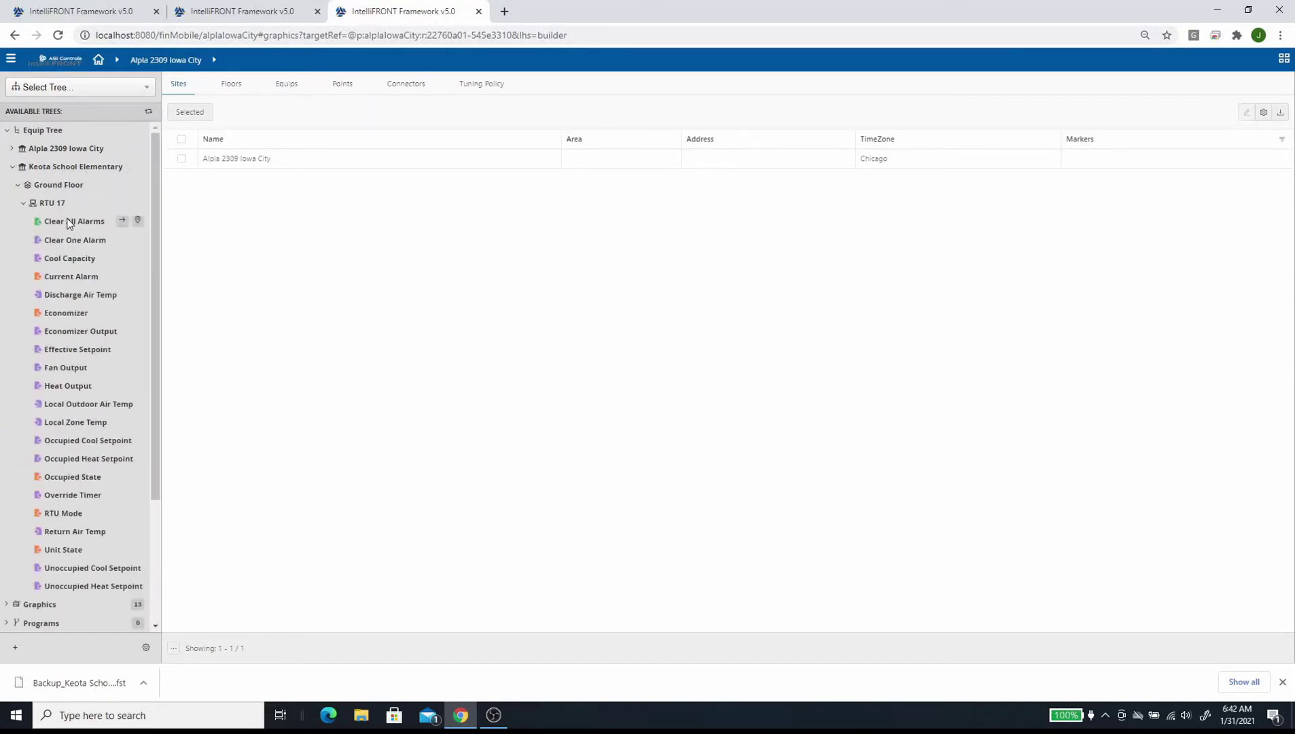
pyautogui.scroll(-4, 109, 435)
pyautogui.scroll(4, 110, 434)
pyautogui.click(23, 203)
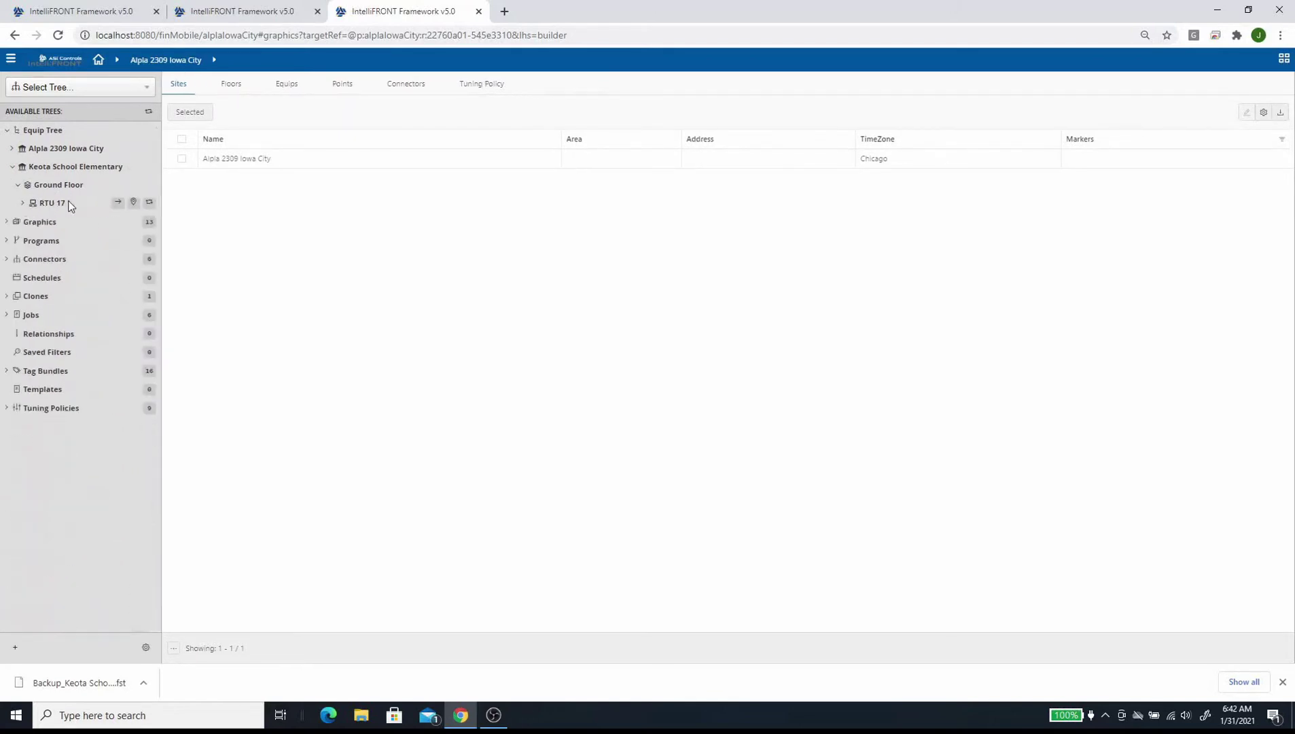
# - Go to the restored RTU 17 in a duplicate browser tab and display its RTUs Cooling Only graphic
pyautogui.click(119, 203)
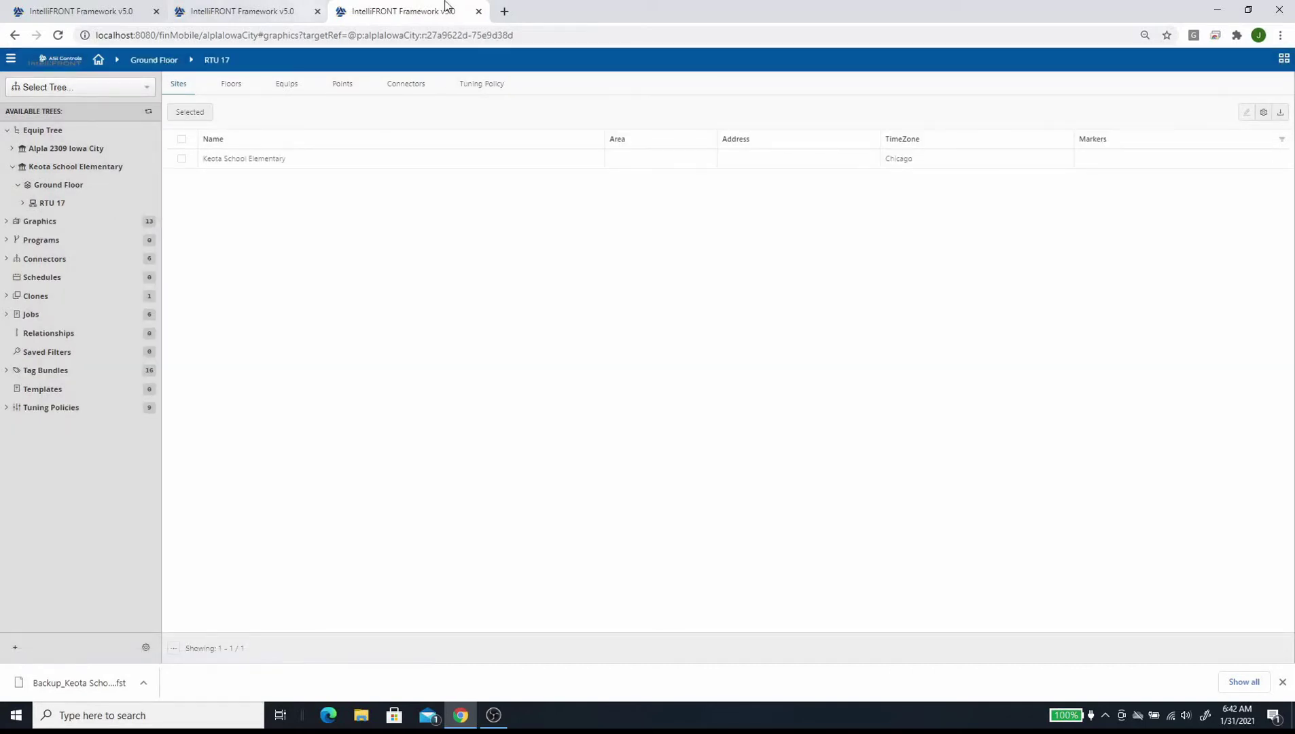
pyautogui.rightClick(407, 10)
pyautogui.click(448, 97)
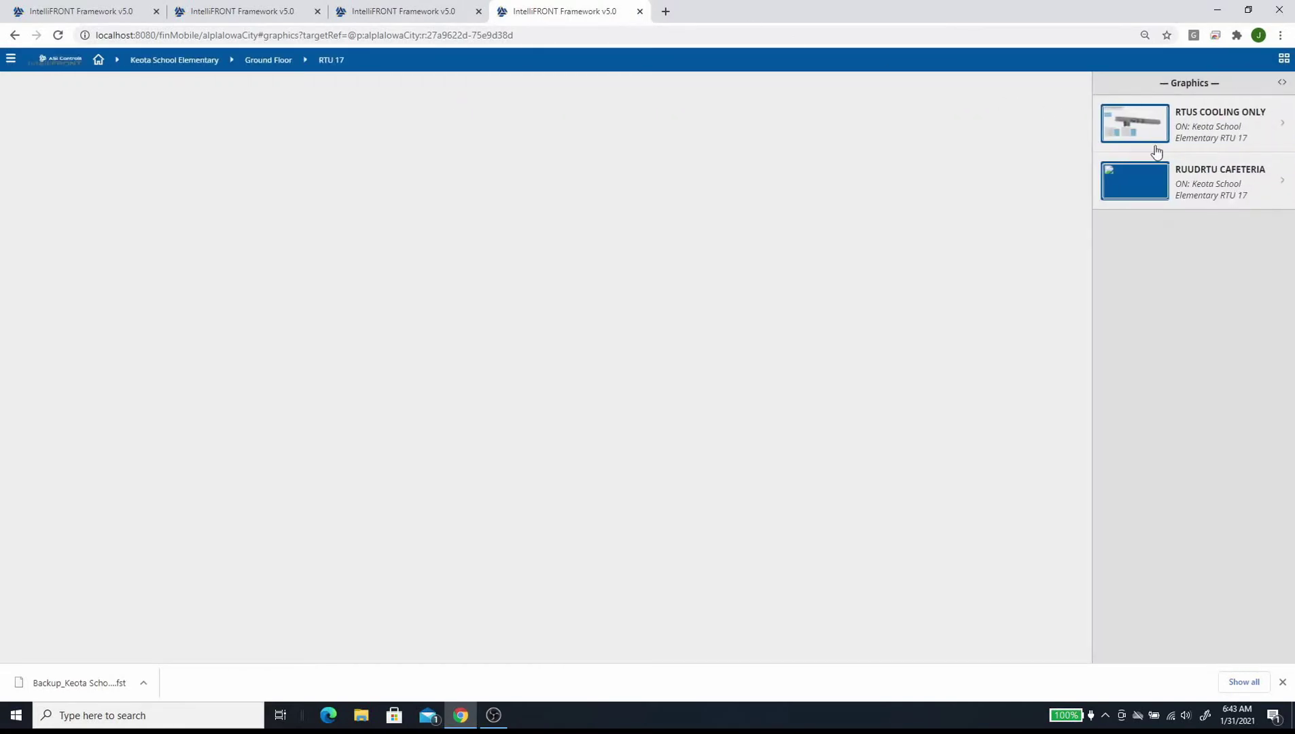
pyautogui.click(1146, 123)
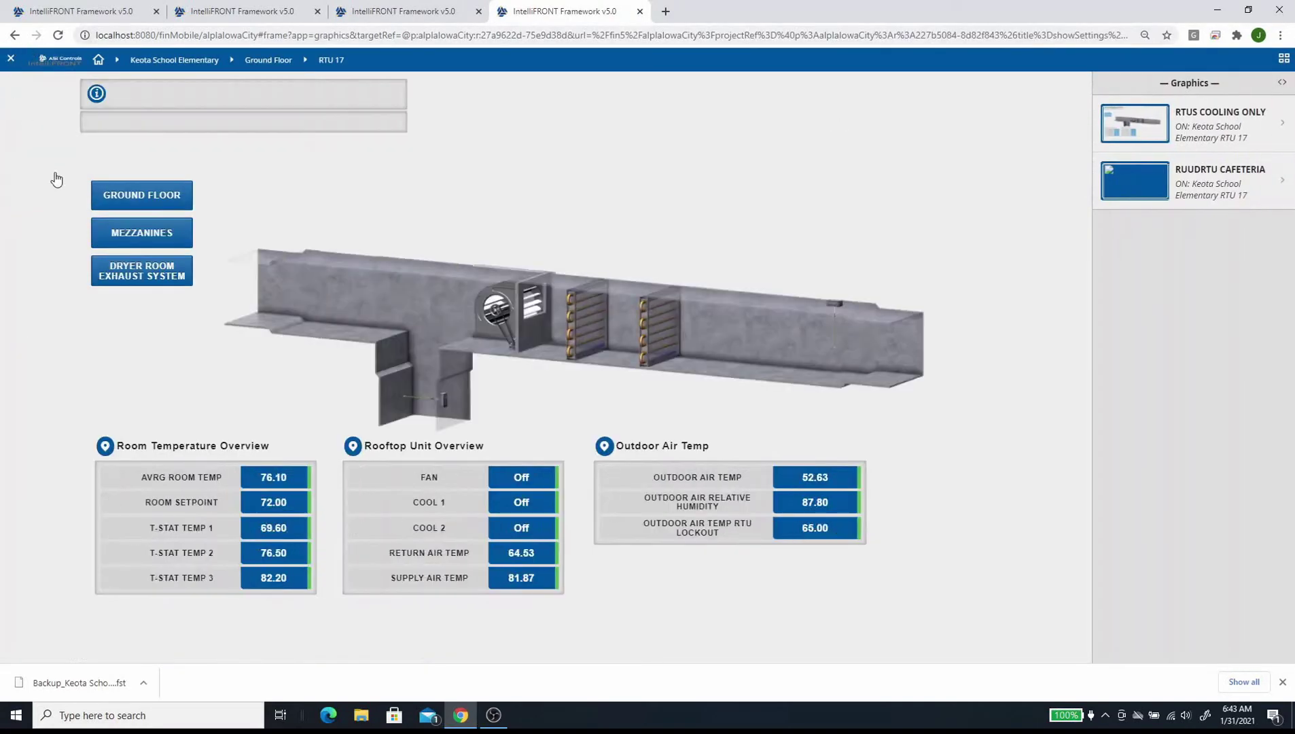
# - Open the ruudRTU cafeteria graphic in the Graphics Builder and preview it
pyautogui.click(56, 178)
pyautogui.moveTo(157, 318)
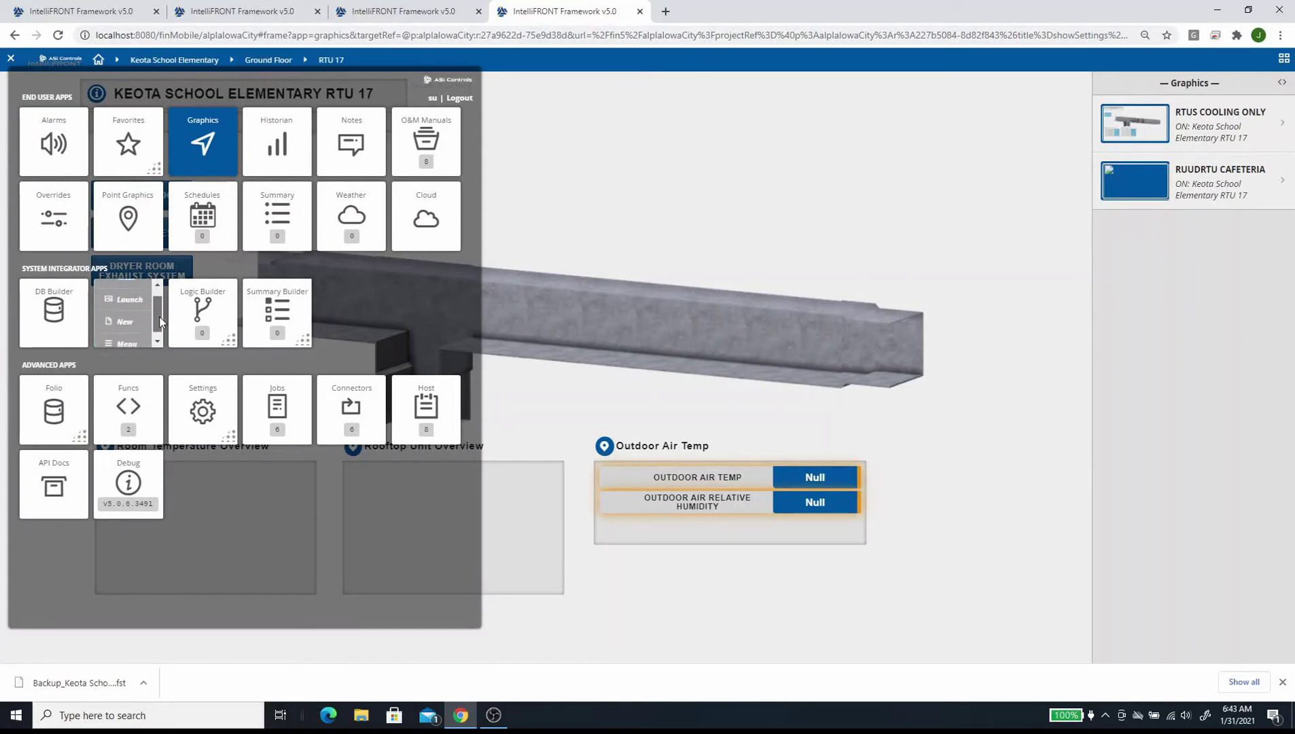
pyautogui.click(124, 299)
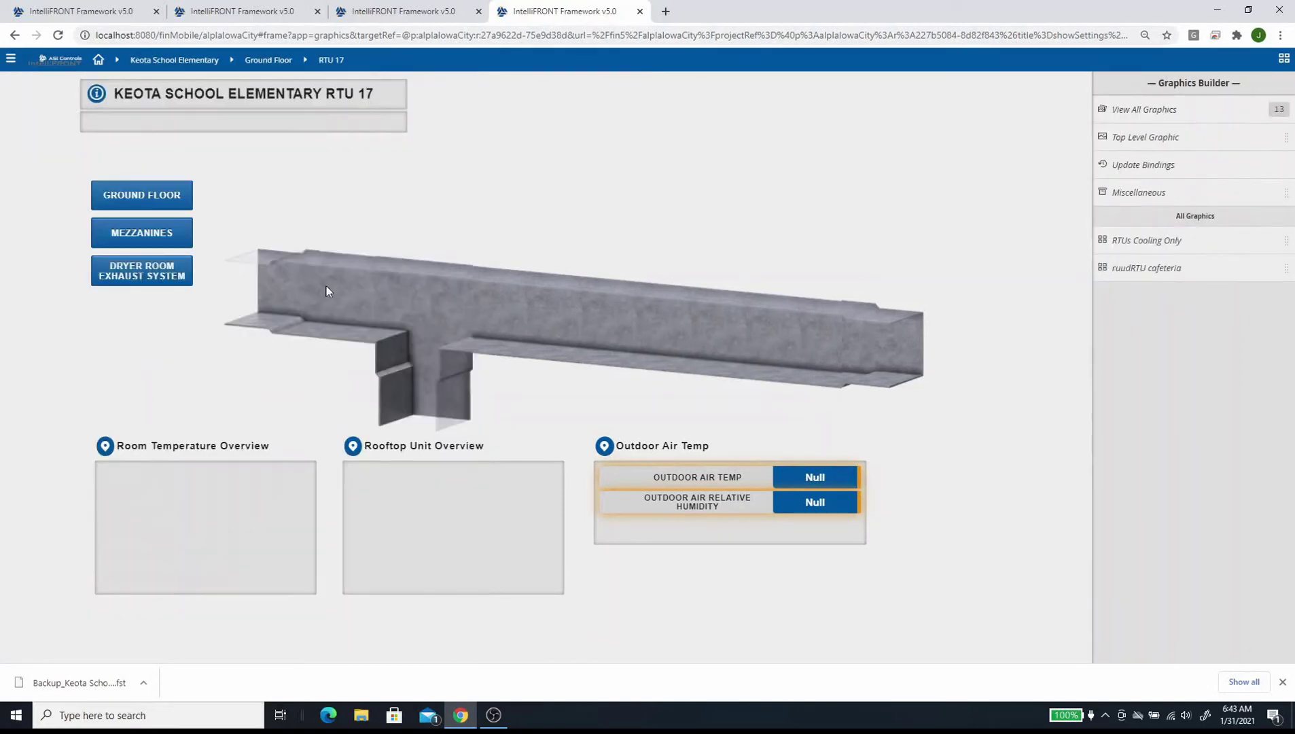
pyautogui.click(1156, 271)
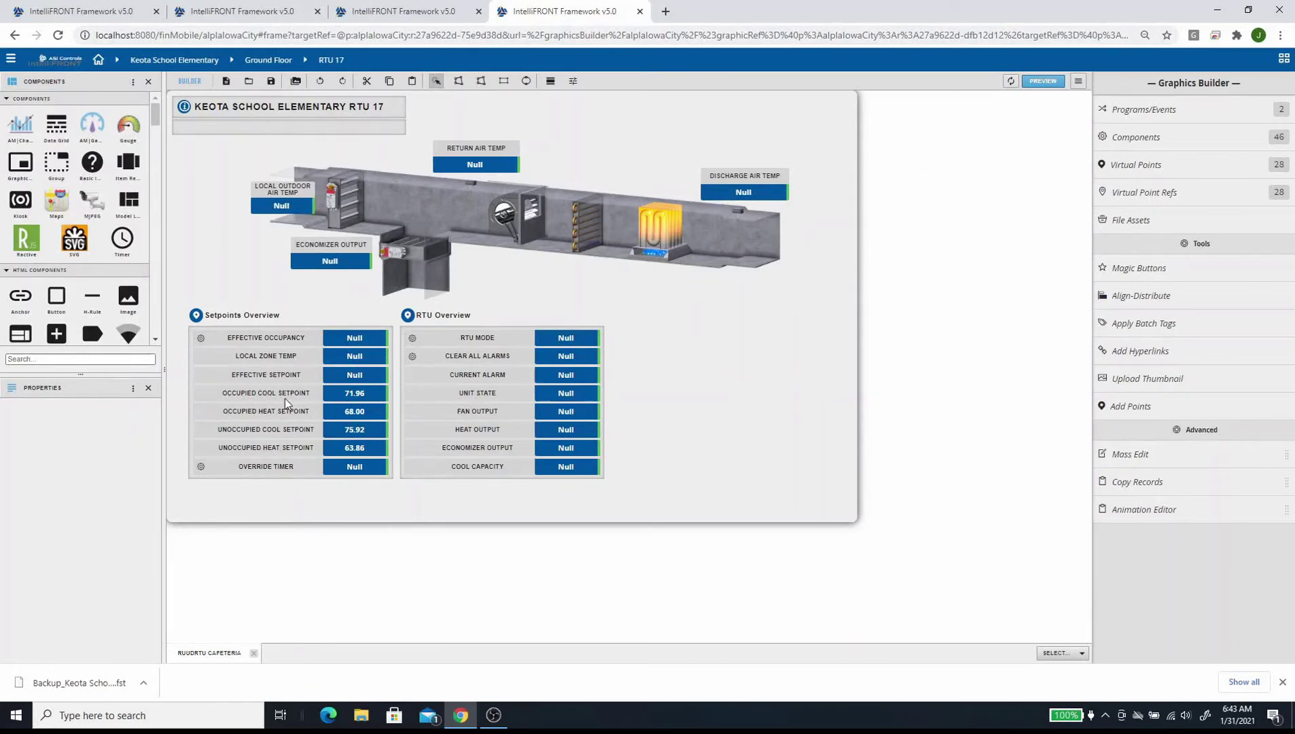
pyautogui.click(1043, 80)
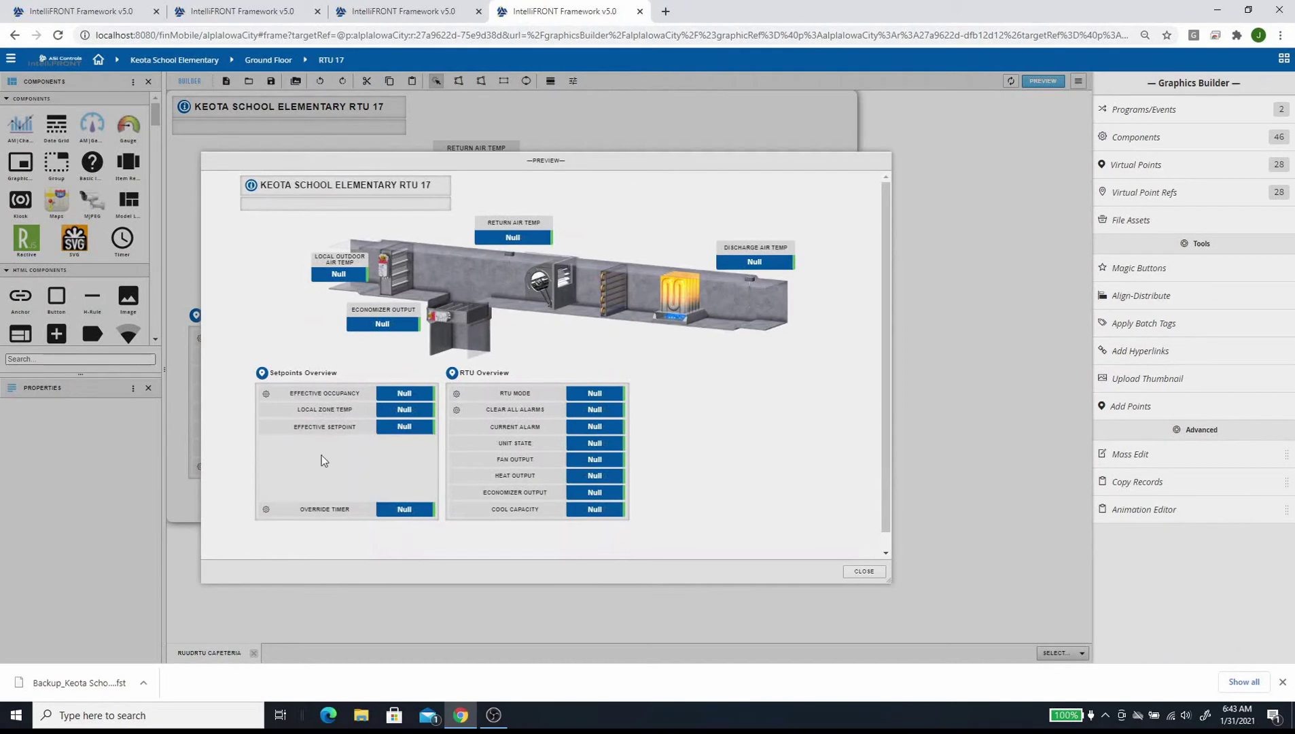
pyautogui.click(864, 572)
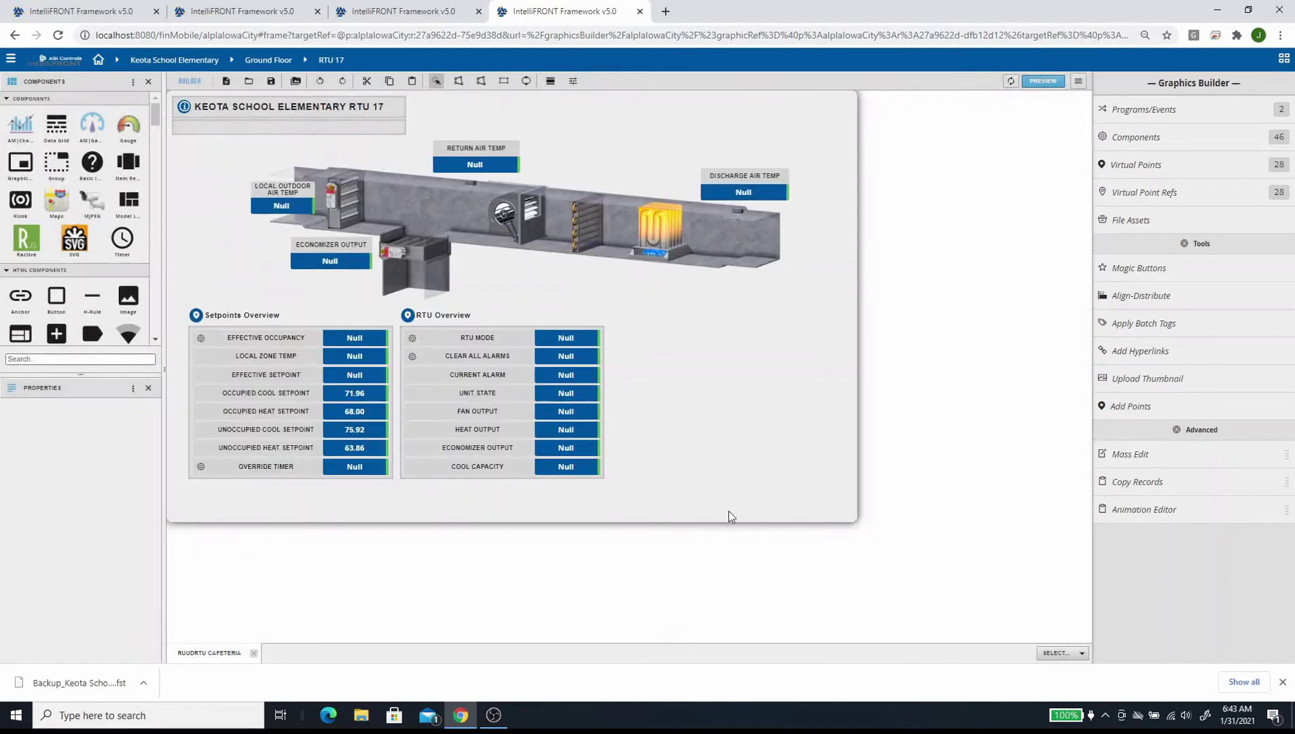
# - Show the graphic's virtual points and open the properties of Keota Schools RTU 17 Occupied Cool Setpoint with its binding selected
pyautogui.click(133, 85)
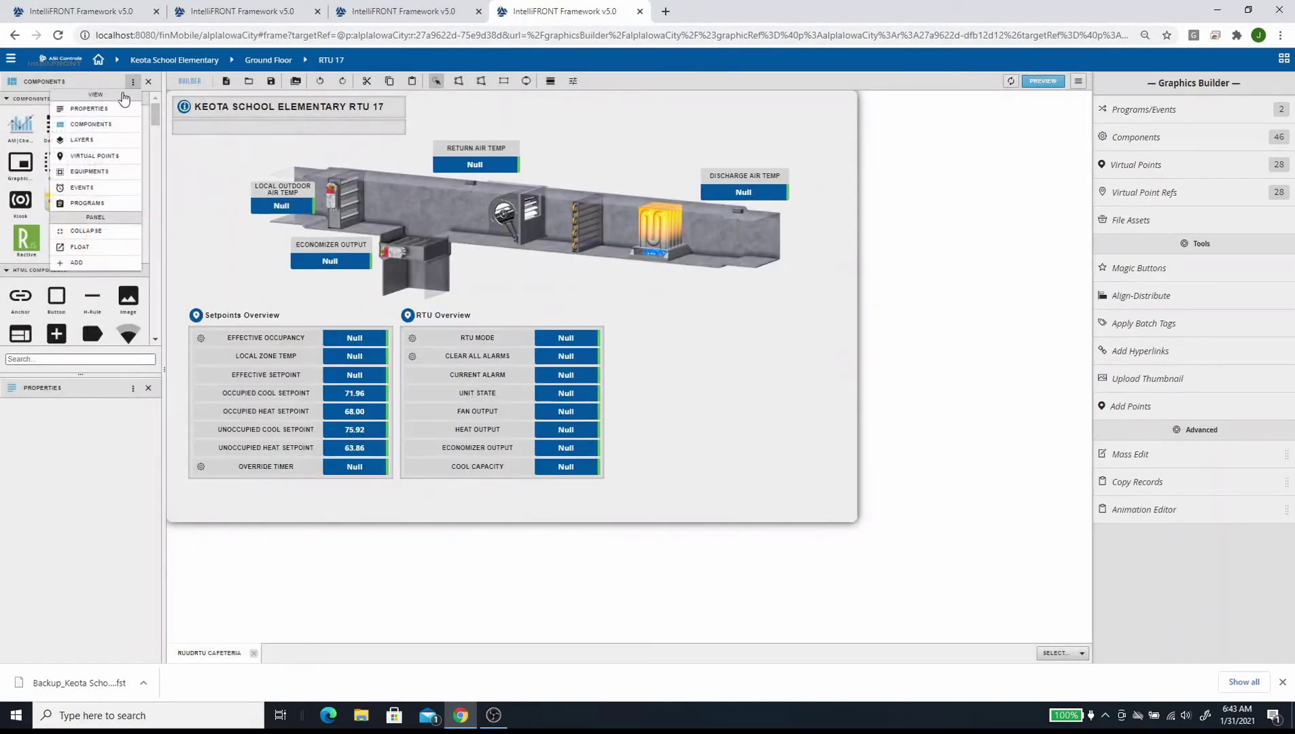
pyautogui.click(92, 160)
pyautogui.scroll(-3, 105, 211)
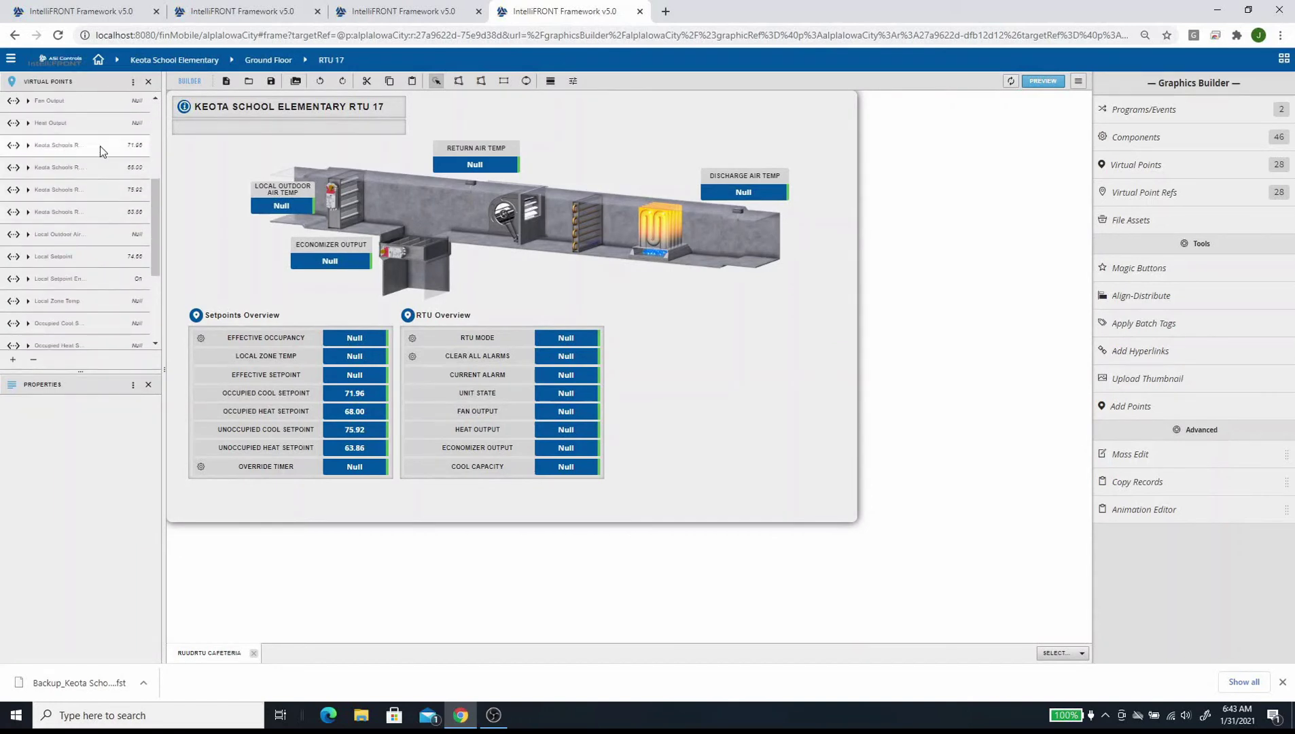
pyautogui.rightClick(100, 145)
pyautogui.click(125, 173)
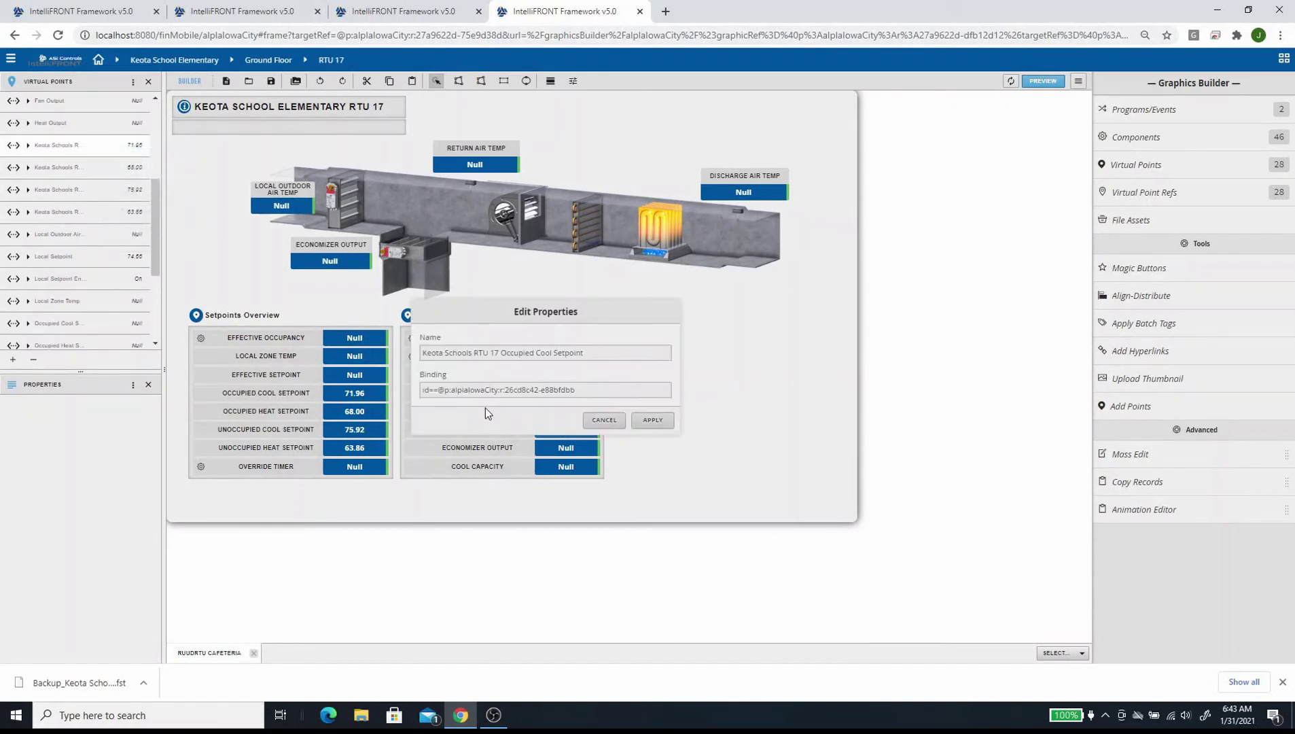
pyautogui.moveTo(585, 391); pyautogui.dragTo(416, 387)
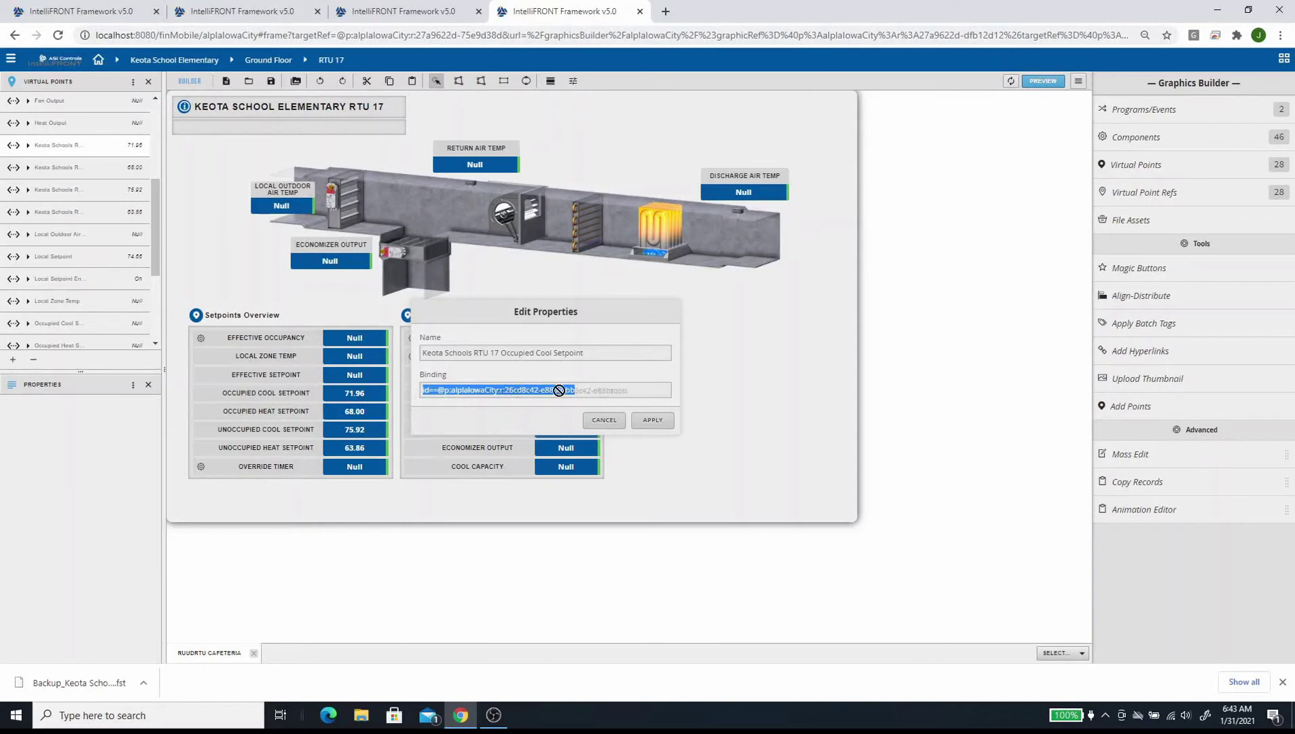
# - Copy the record id of RTU 17's Occupied Cool Setpoint from its properties in the other project tab
pyautogui.click(453, 5)
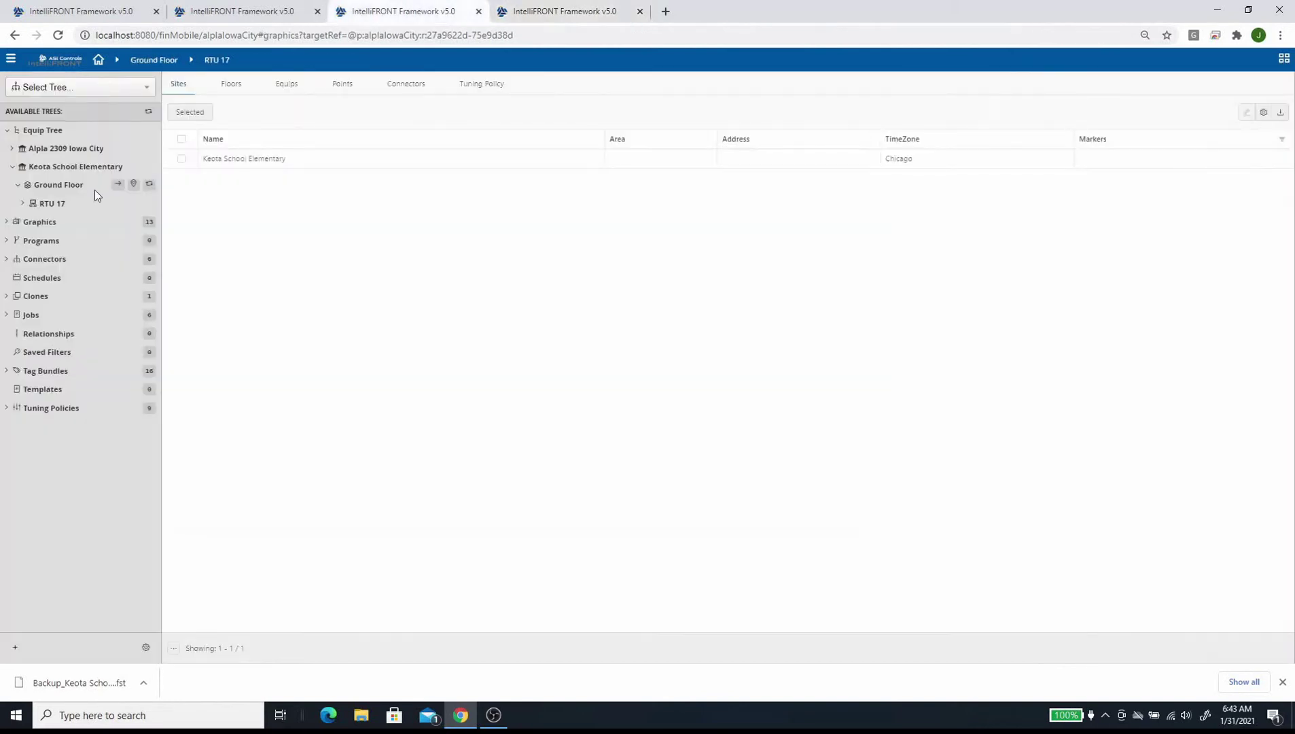
pyautogui.click(23, 203)
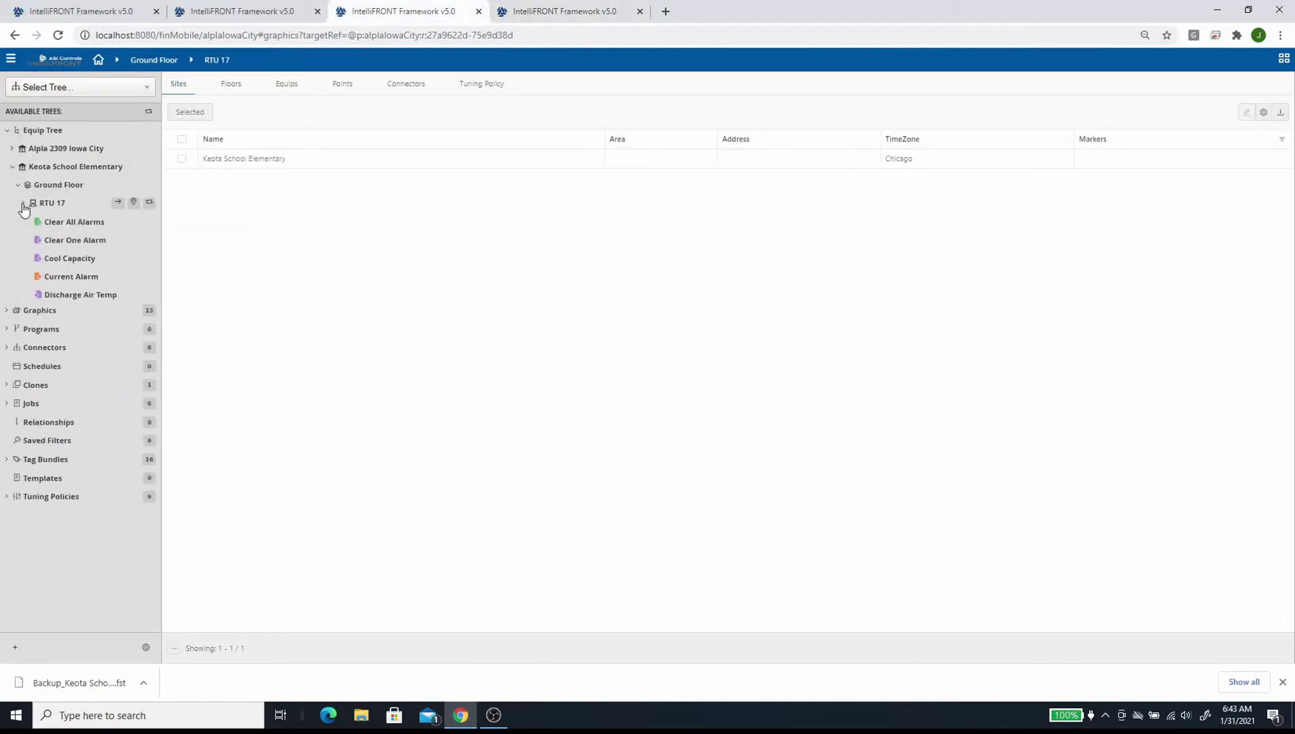
pyautogui.click(101, 439)
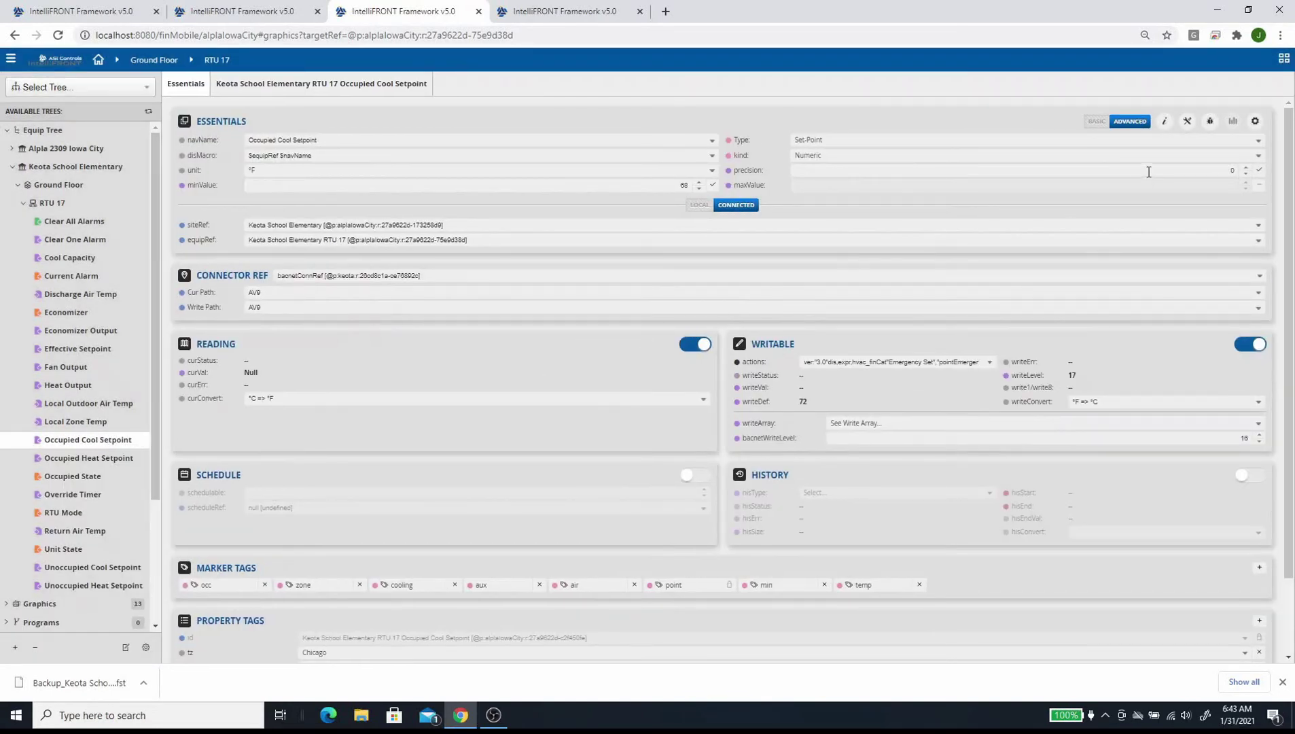
pyautogui.click(1162, 122)
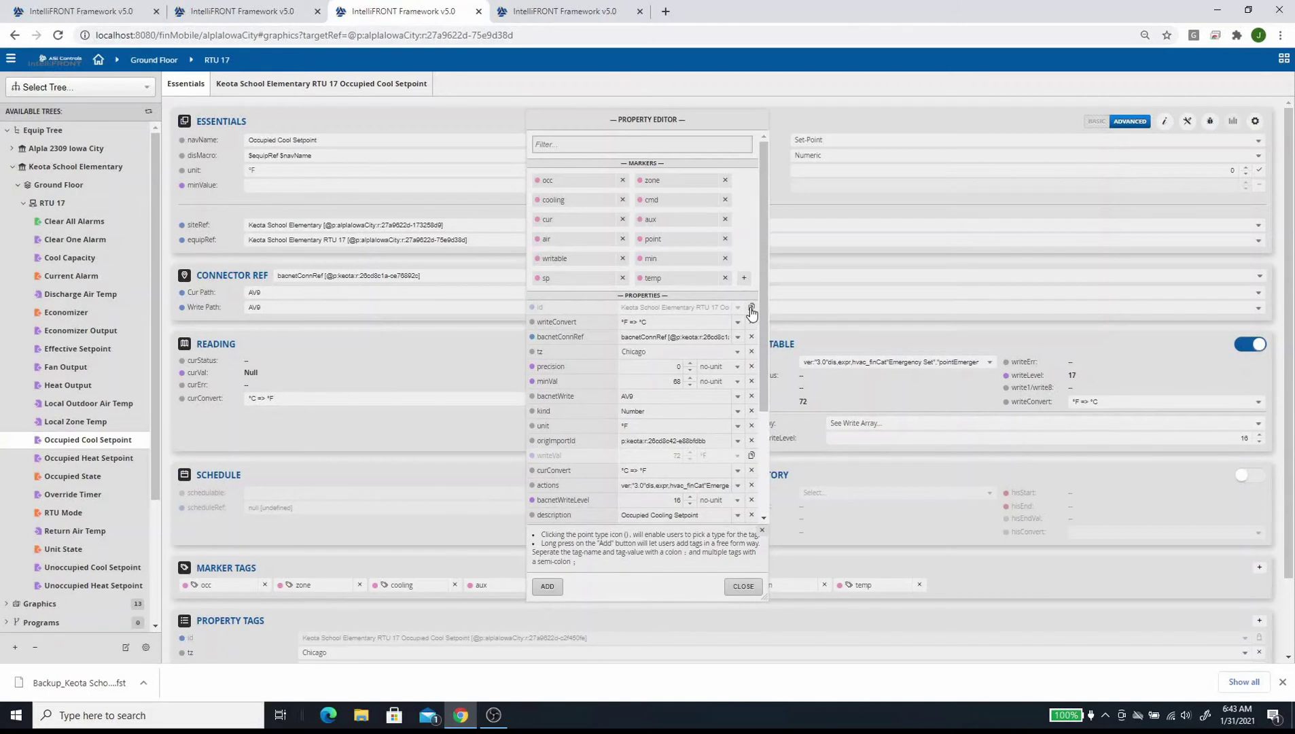
# - Set the binding of Keota Schools RTU 17 Occupied Cool Setpoint to "id == @p:alplaIowaCity:r:27a9622d-c2f450fe" and preview the graphic
pyautogui.click(567, 11)
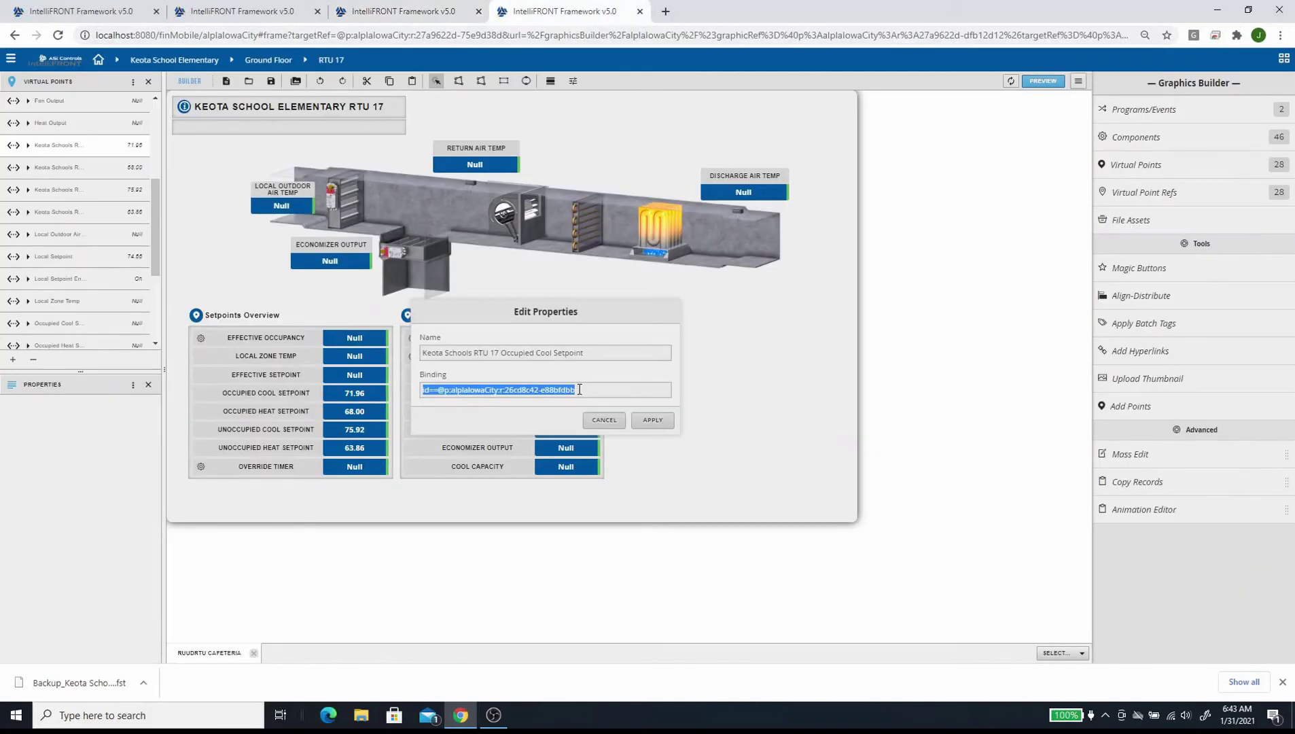
pyautogui.press('BackSpace')
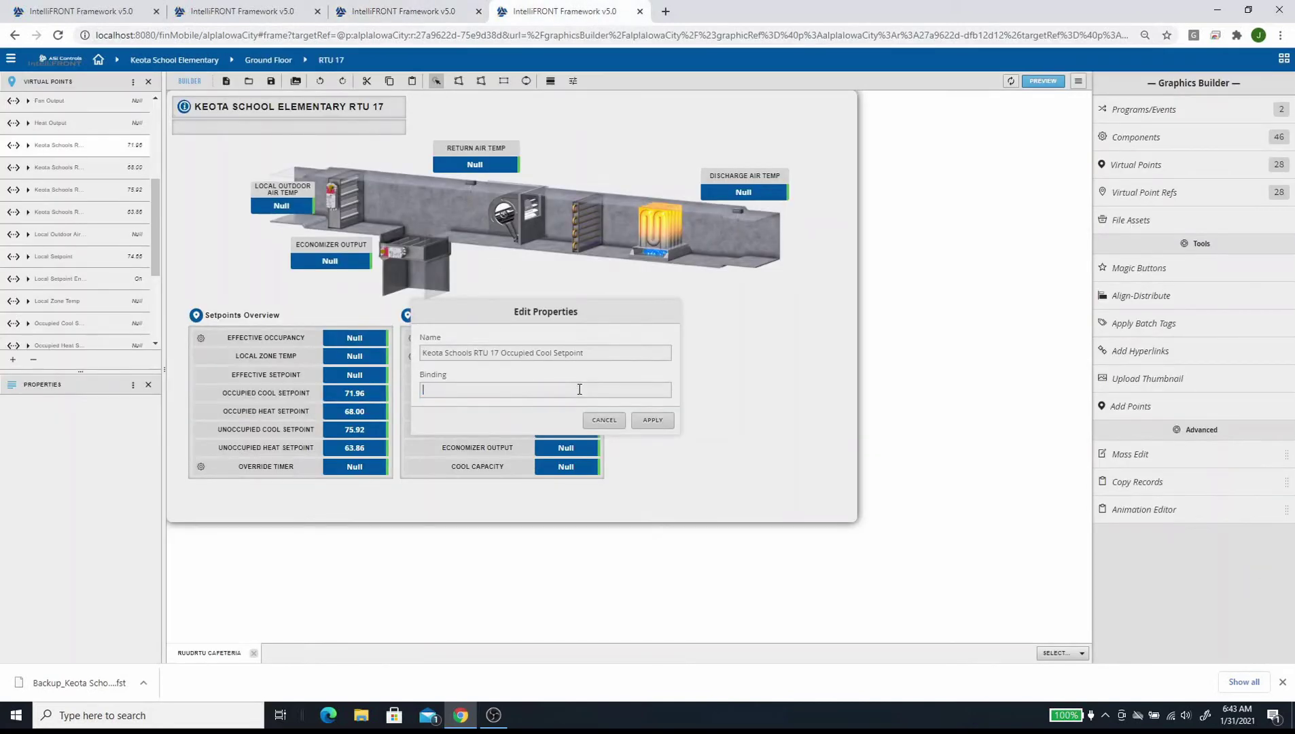
pyautogui.write('id == @p:alplalowaCity:r:27a9622d-c2f450fe')
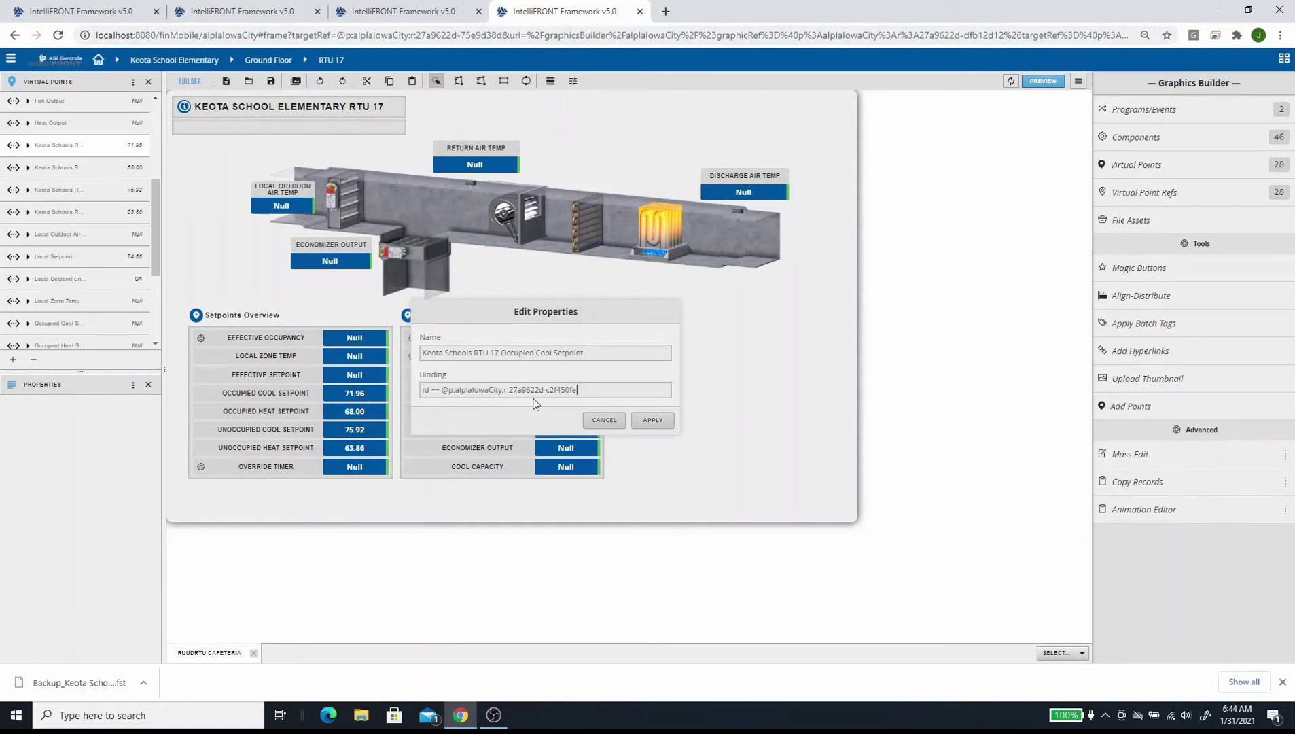
pyautogui.click(652, 420)
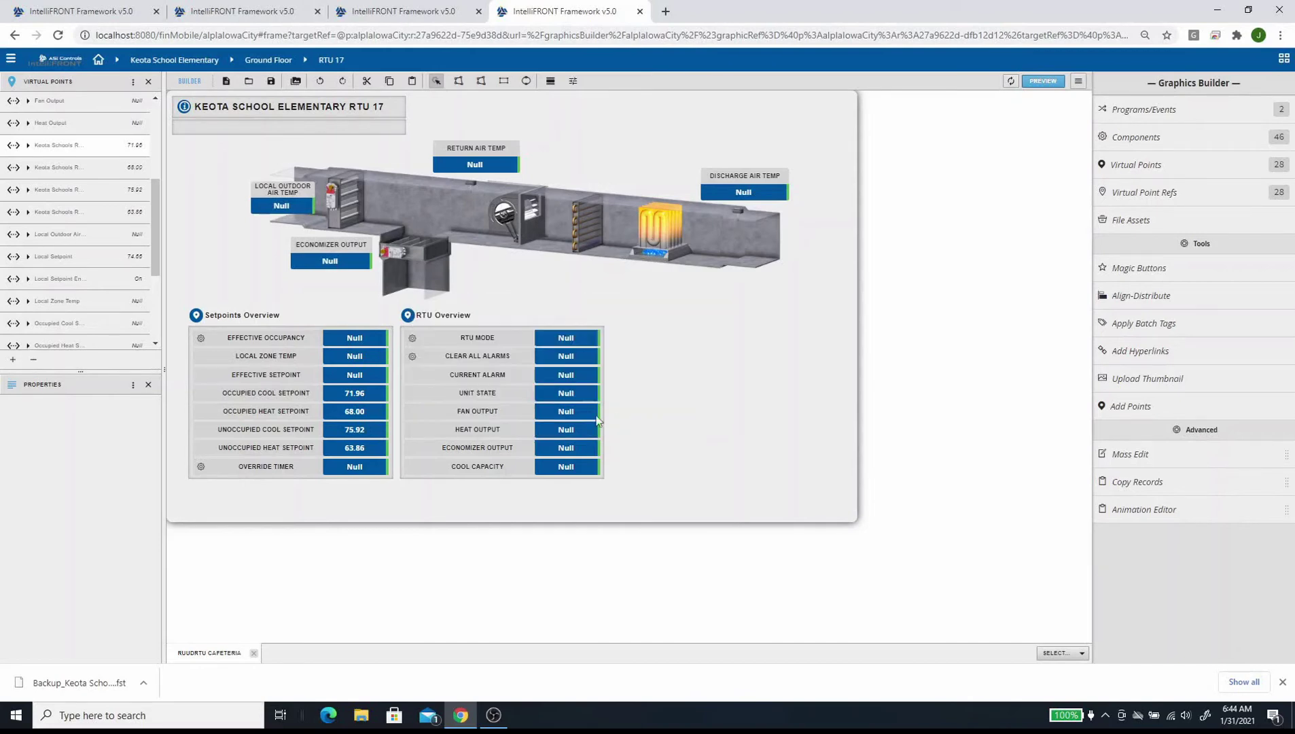
pyautogui.click(1045, 81)
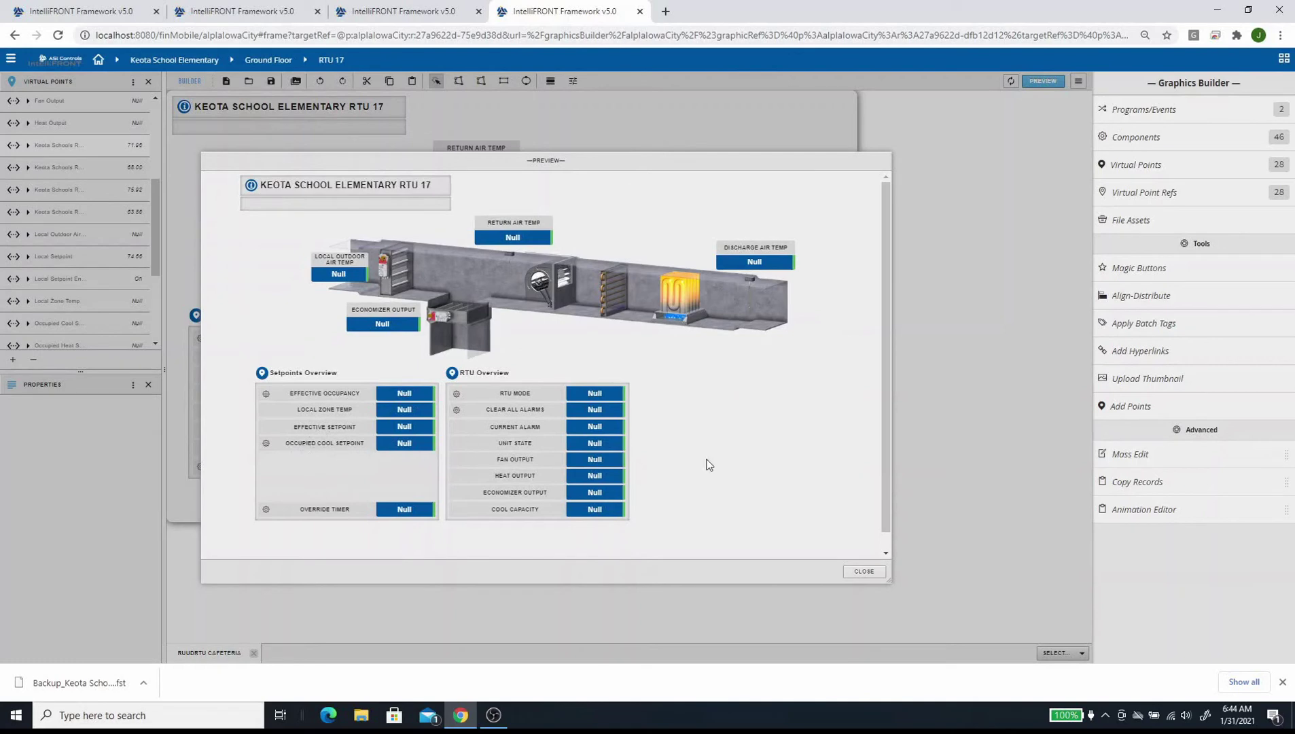
pyautogui.click(865, 571)
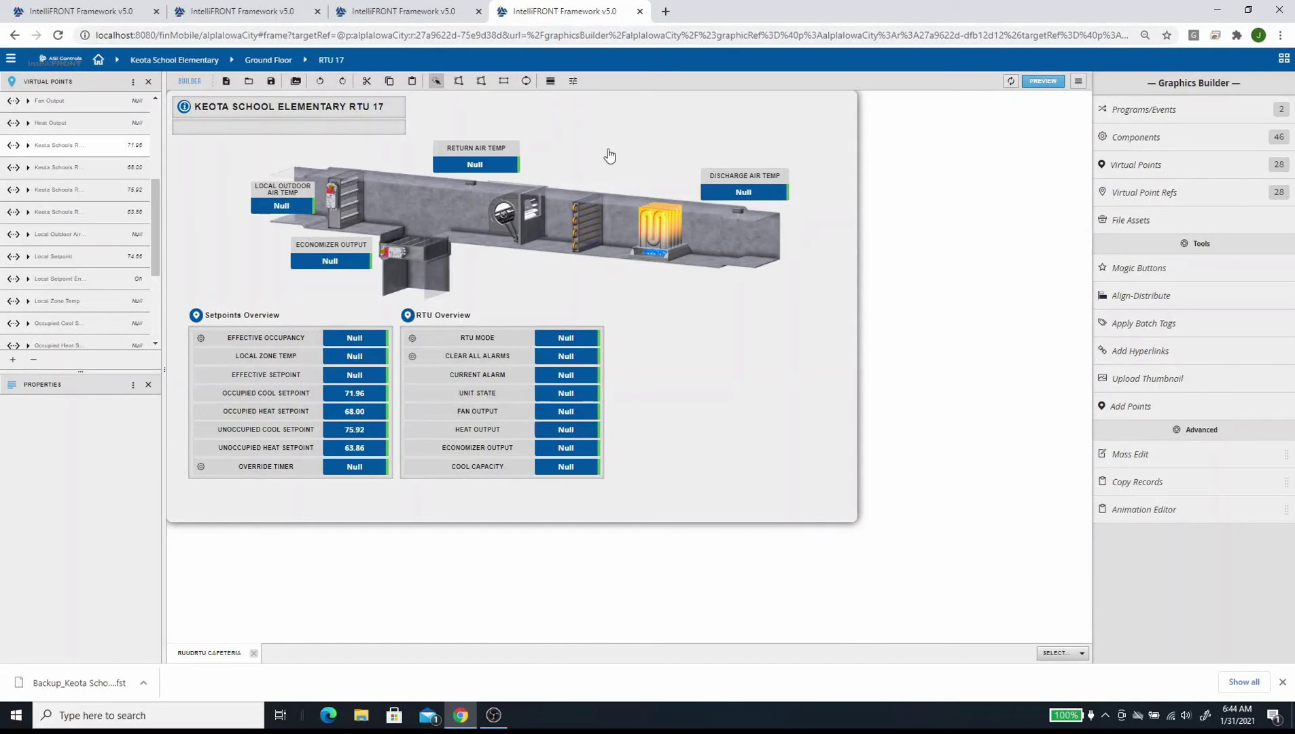
# - Try to update the bindings of the four Keota Schools RTU 17 occupied and unoccupied setpoints, relative by navName
pyautogui.click(1180, 169)
pyautogui.click(1158, 166)
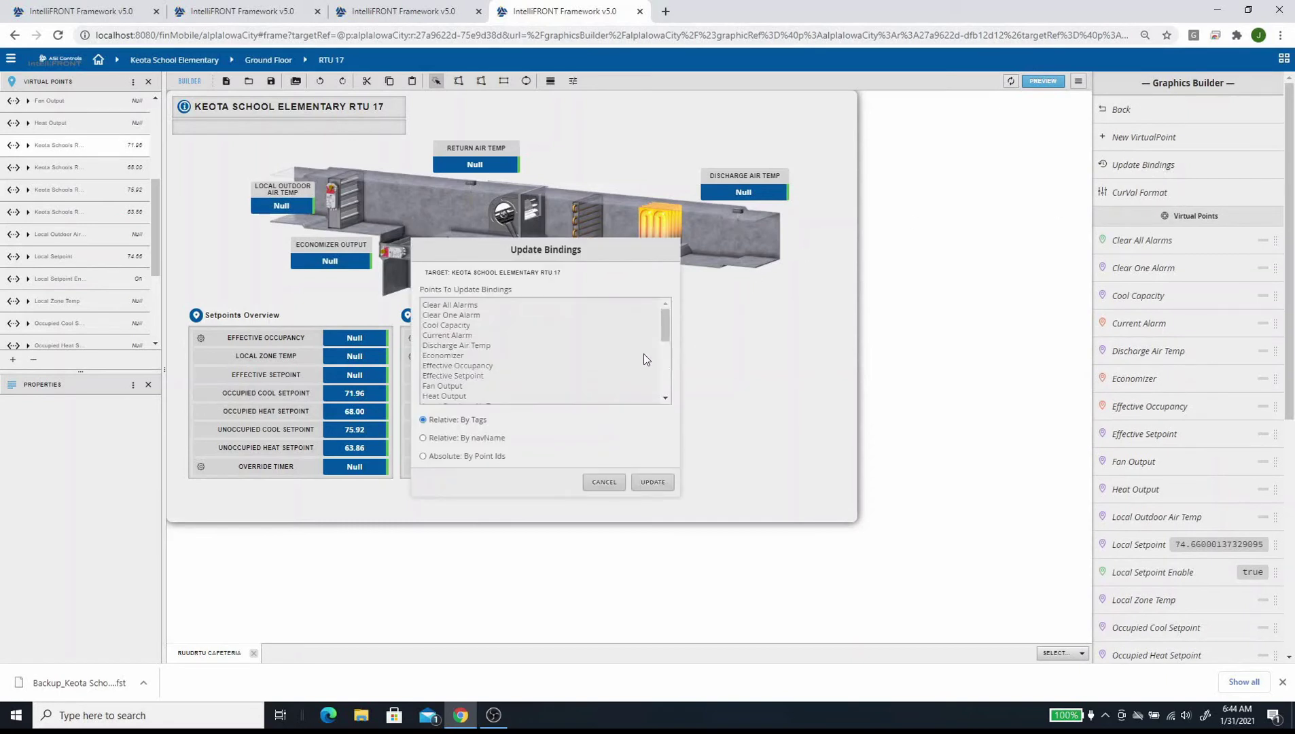
pyautogui.moveTo(668, 333); pyautogui.dragTo(682, 387)
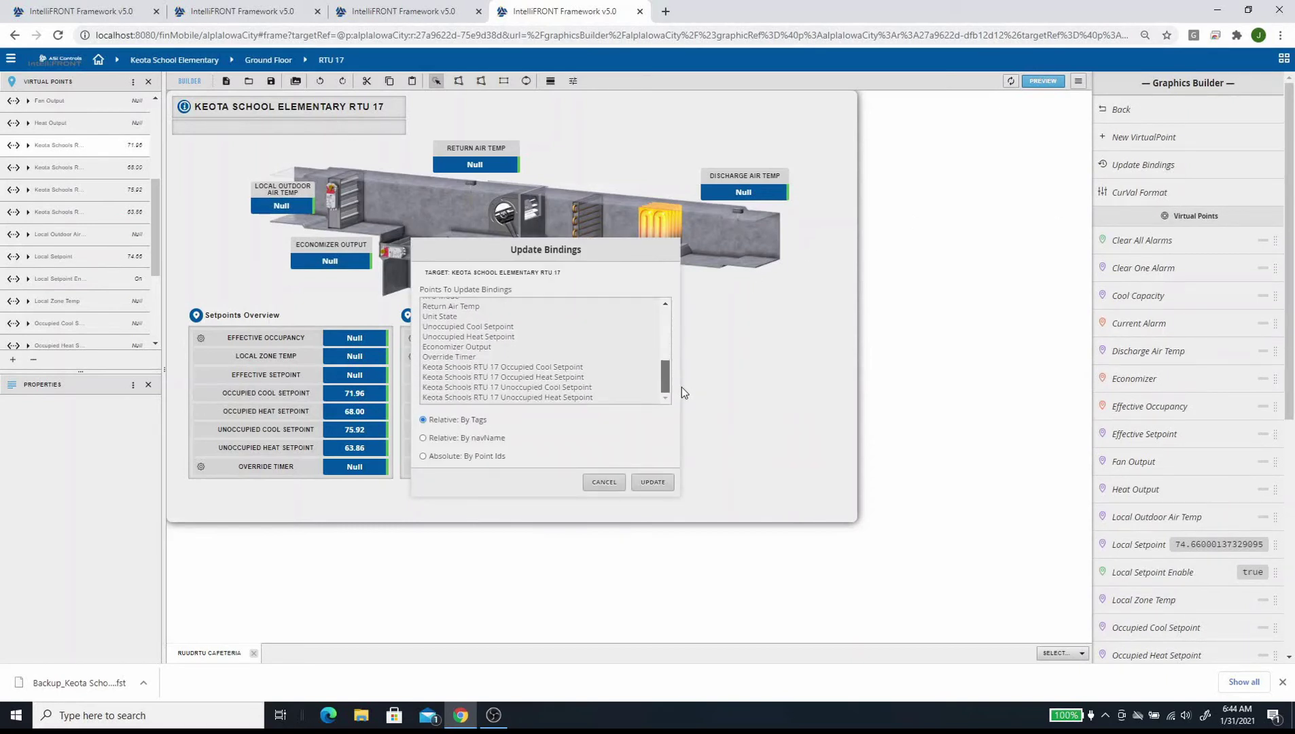
pyautogui.click(571, 369)
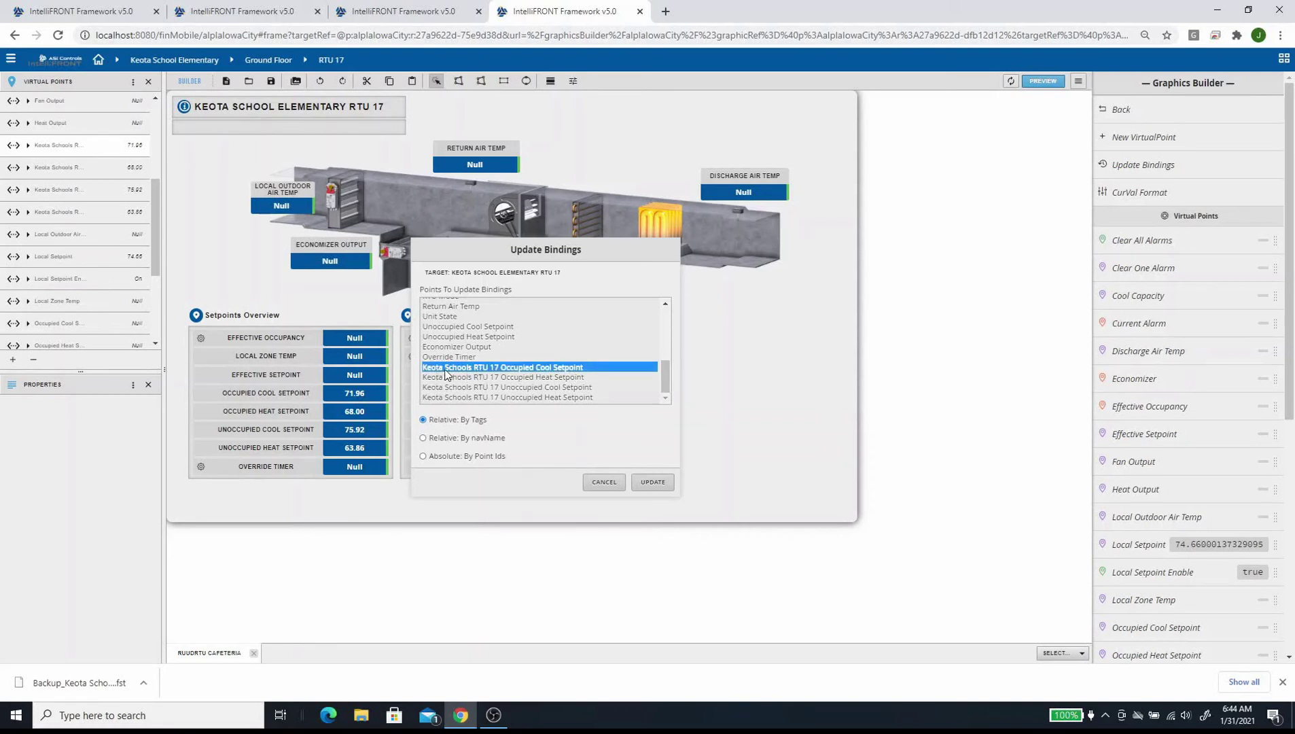
pyautogui.keyDown('ctrl'); pyautogui.click(513, 378); pyautogui.keyUp('ctrl')
pyautogui.keyDown('ctrl'); pyautogui.click(504, 388); pyautogui.keyUp('ctrl')
pyautogui.keyDown('ctrl'); pyautogui.click(500, 397); pyautogui.keyUp('ctrl')
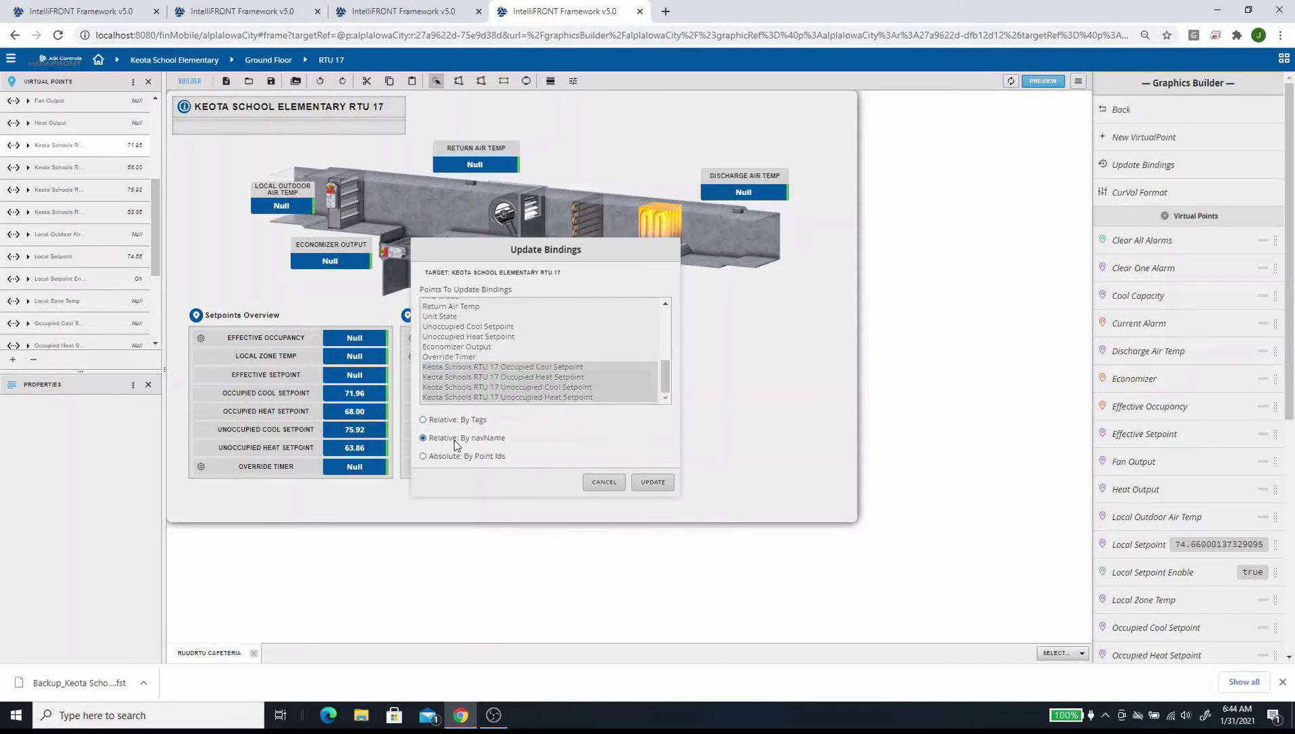
pyautogui.click(648, 483)
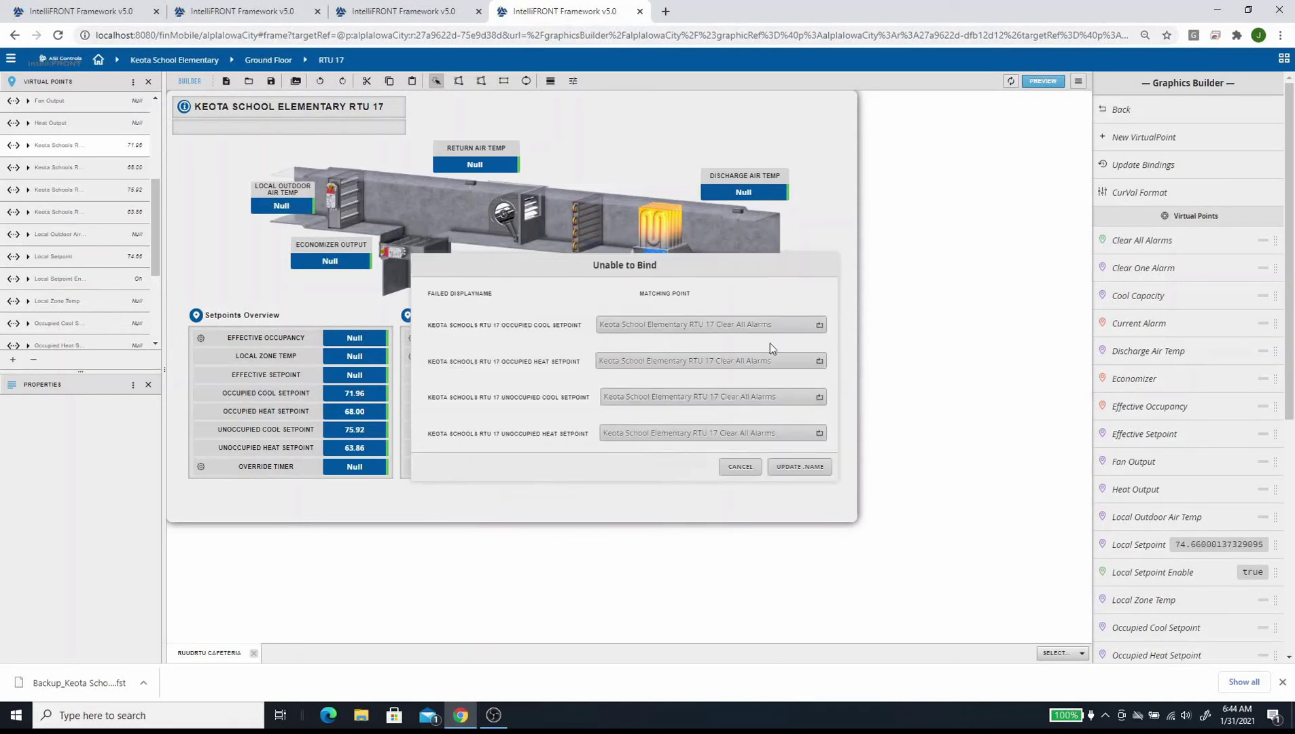
# - Match the failed Occupied Cool Setpoint to Keota School Elementary RTU 17 Occupied Cool Setpoint, check the Occupied Heat Setpoint choices, and cancel the rebinding
pyautogui.click(820, 325)
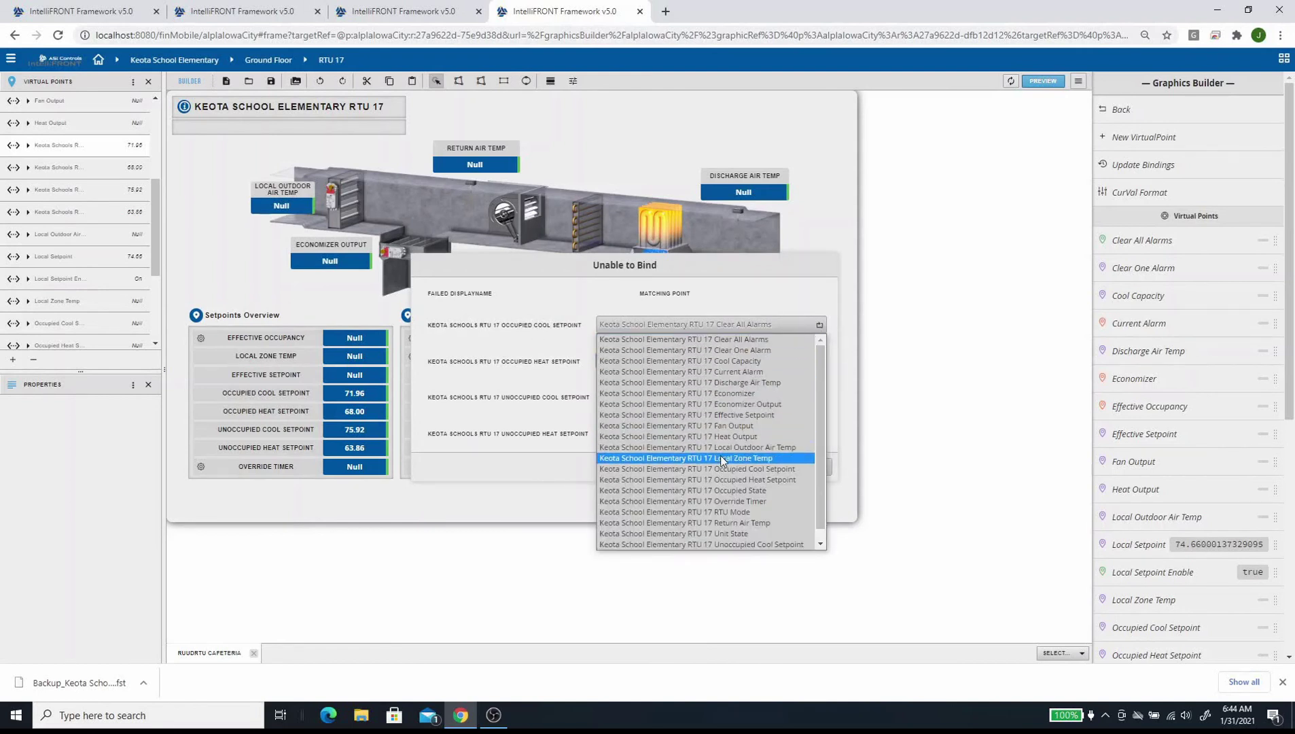
pyautogui.click(794, 468)
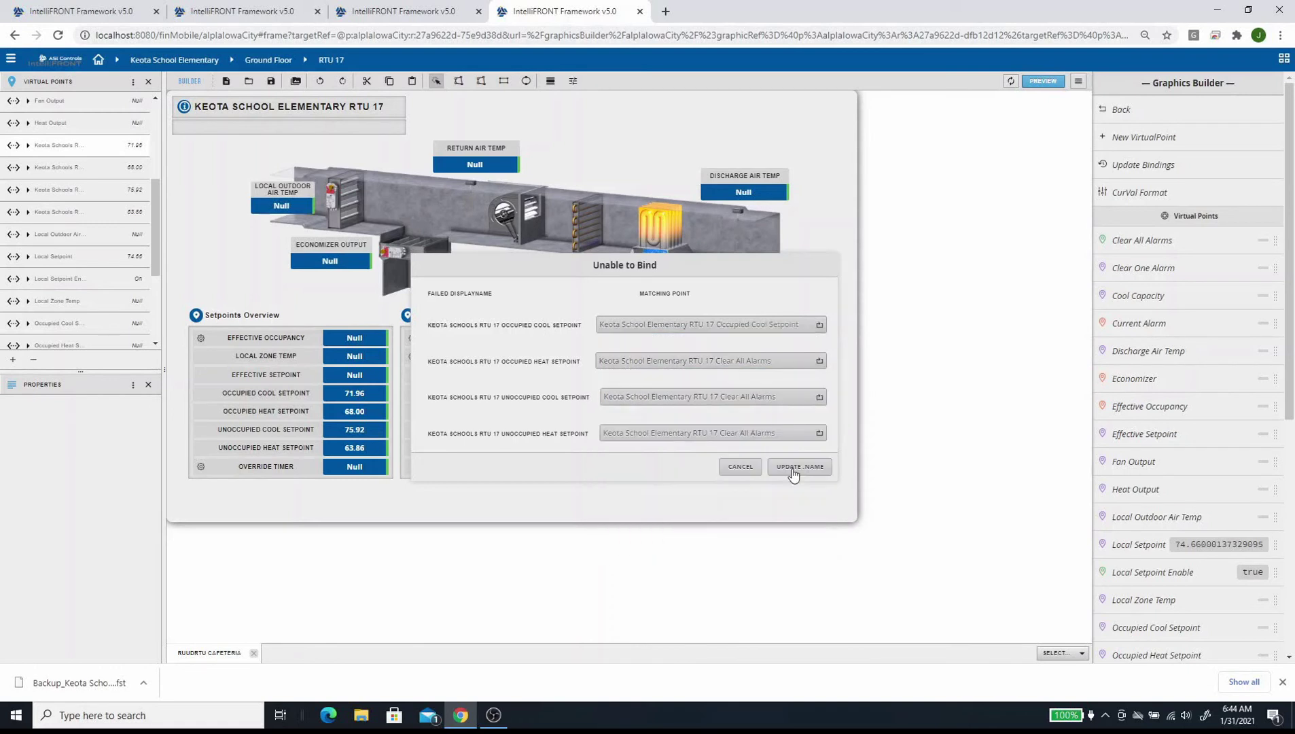
pyautogui.click(819, 362)
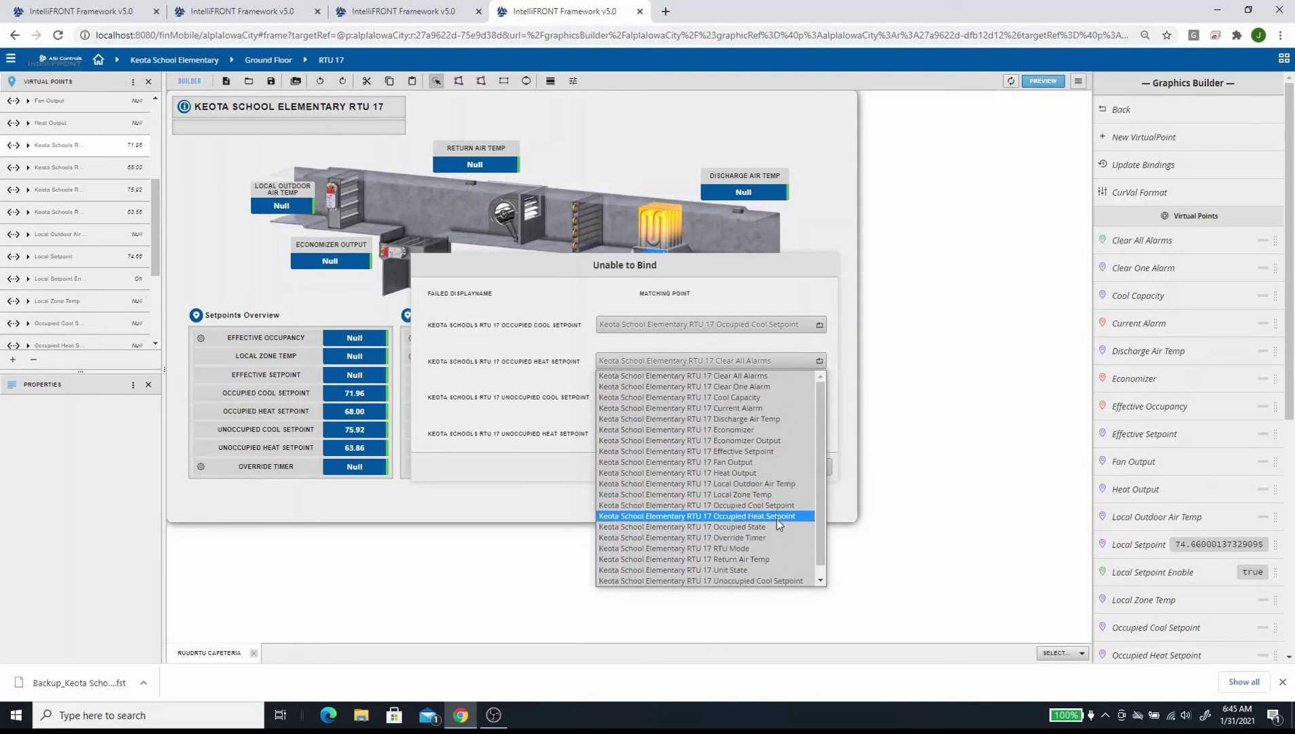
pyautogui.scroll(-1, 778, 523)
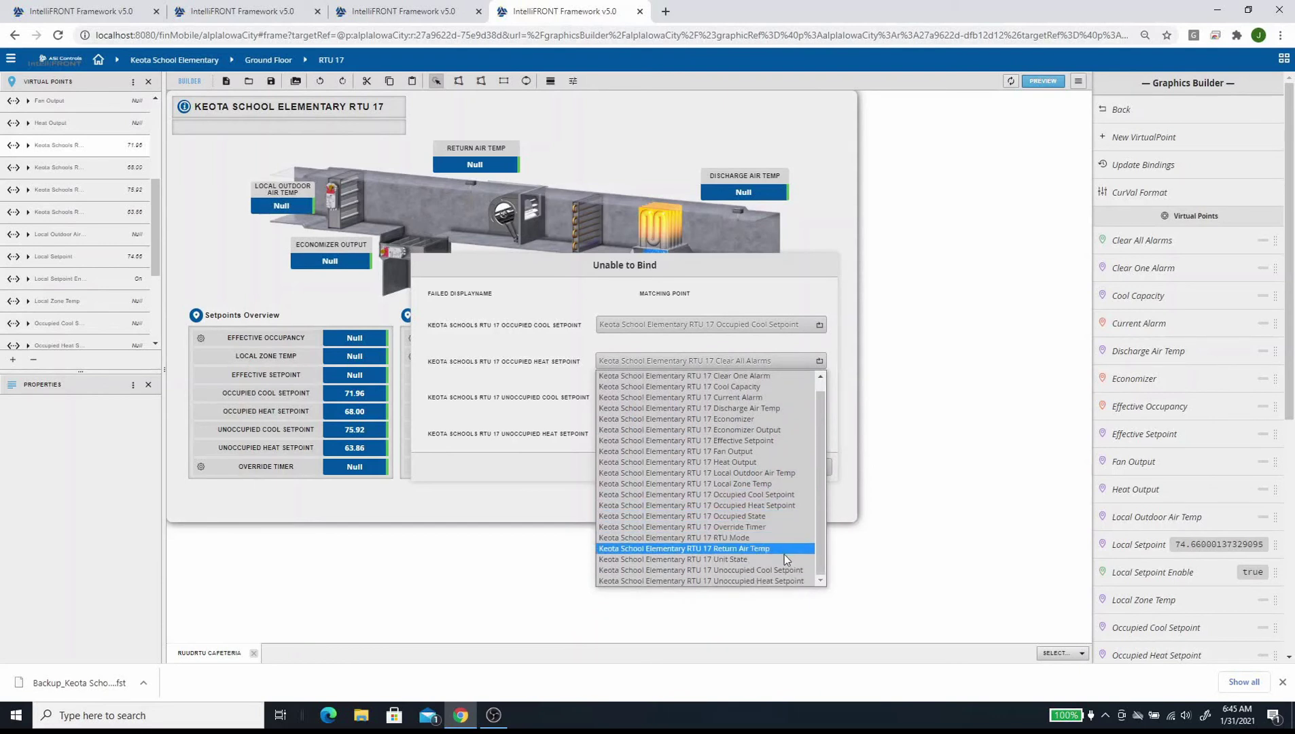
pyautogui.press('Escape')
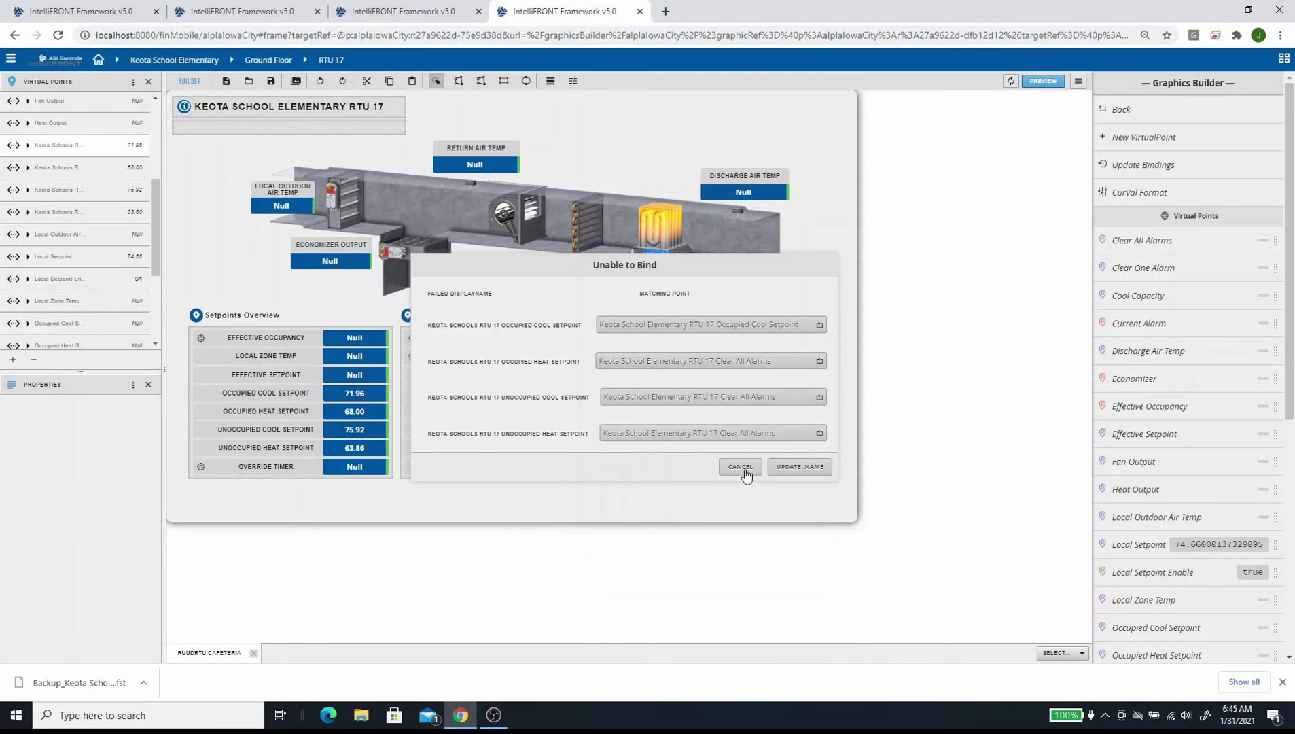
pyautogui.click(740, 467)
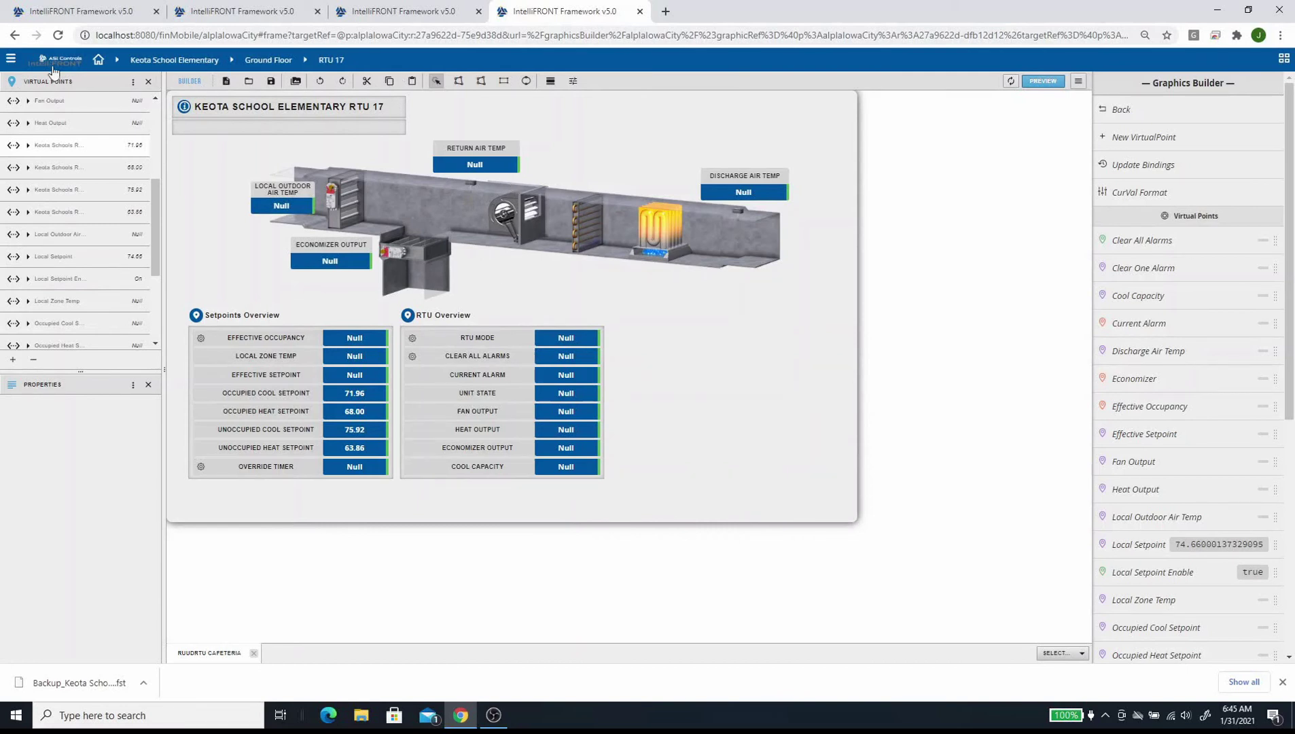
# - List all of the project's graphics in the Graphics Builder and reveal the actions for Elementary Middle Floorplan
pyautogui.click(11, 60)
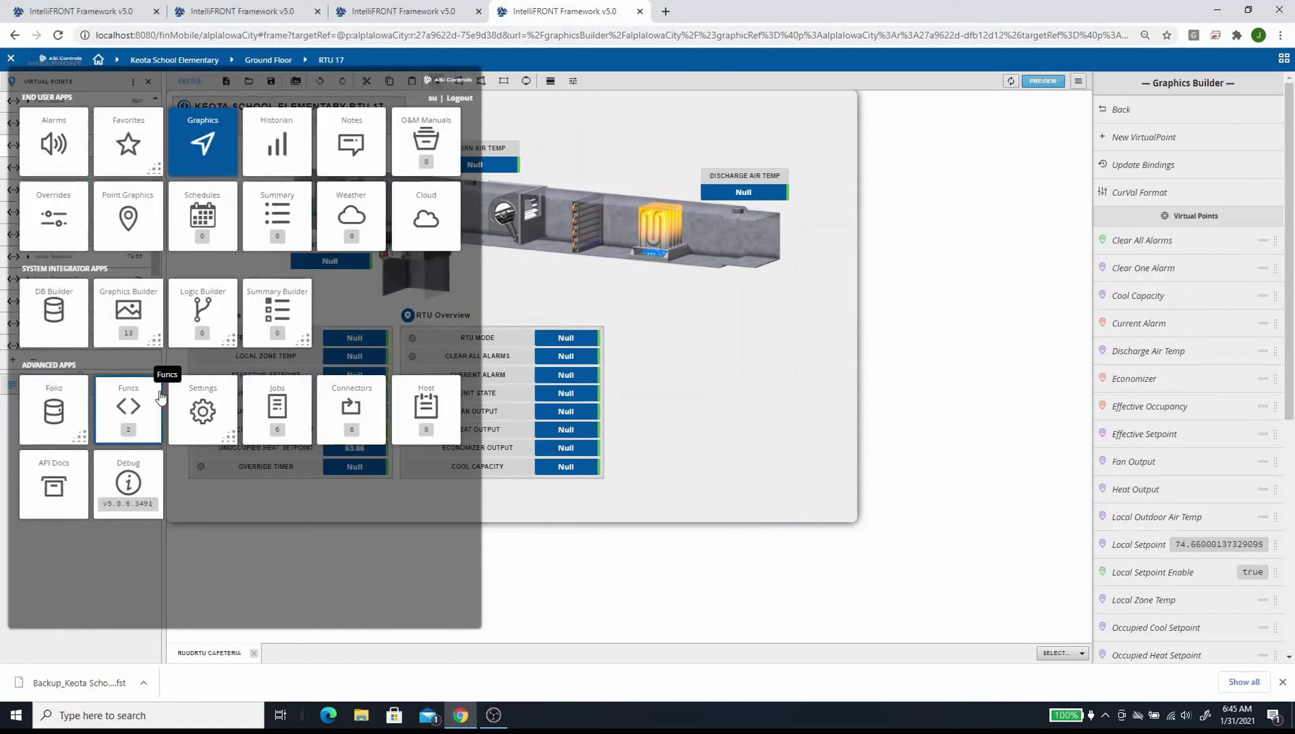
pyautogui.click(145, 324)
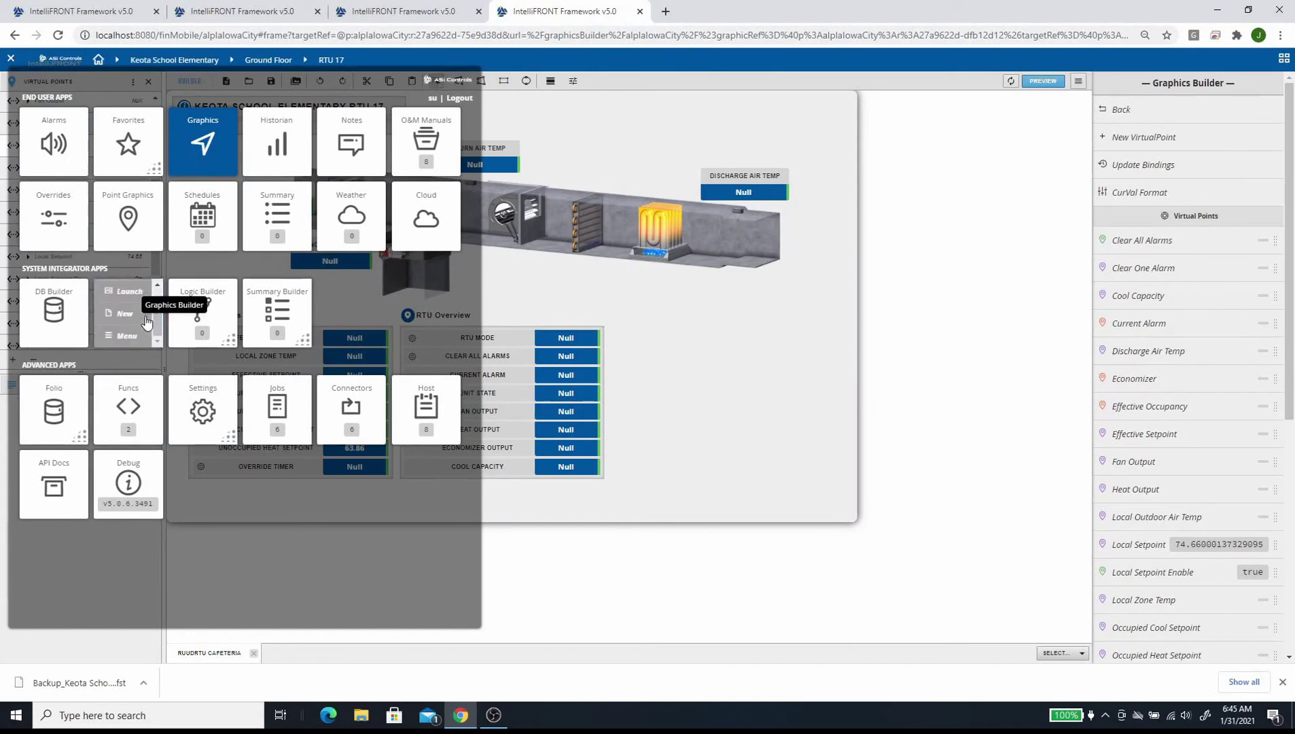
pyautogui.click(135, 337)
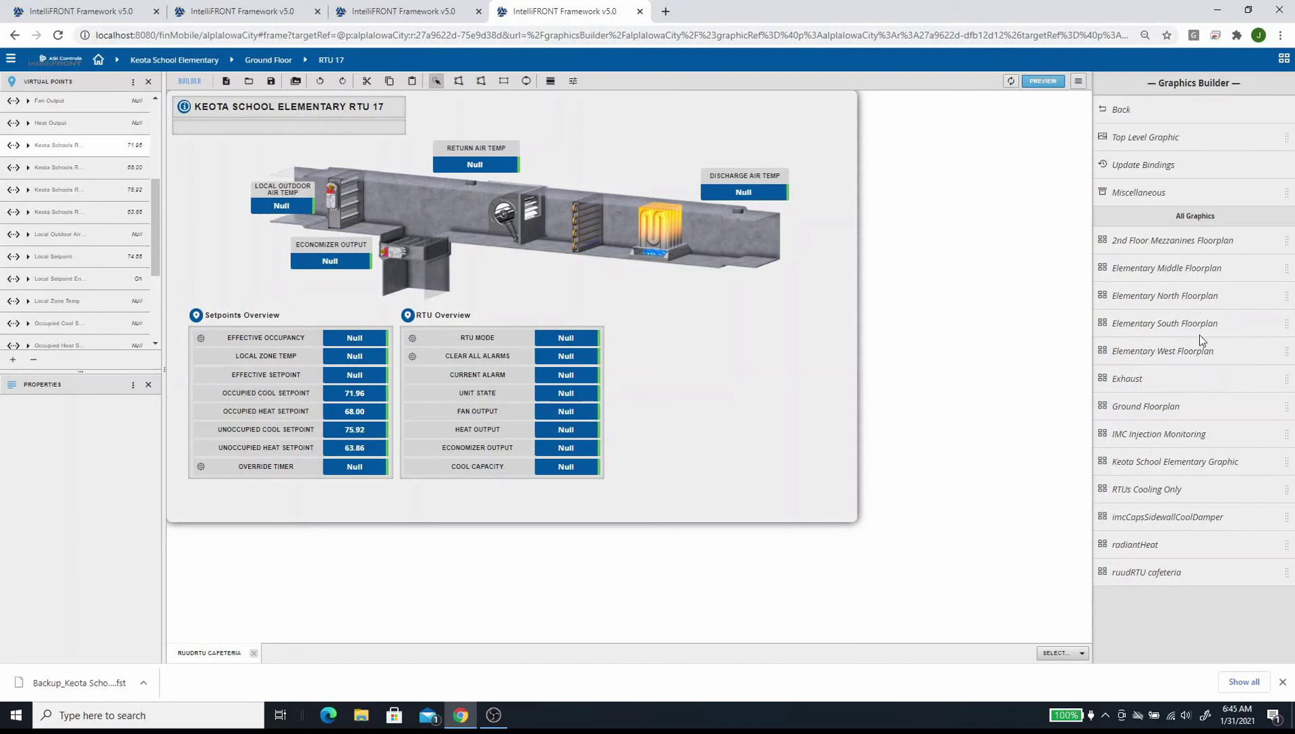
pyautogui.click(1287, 269)
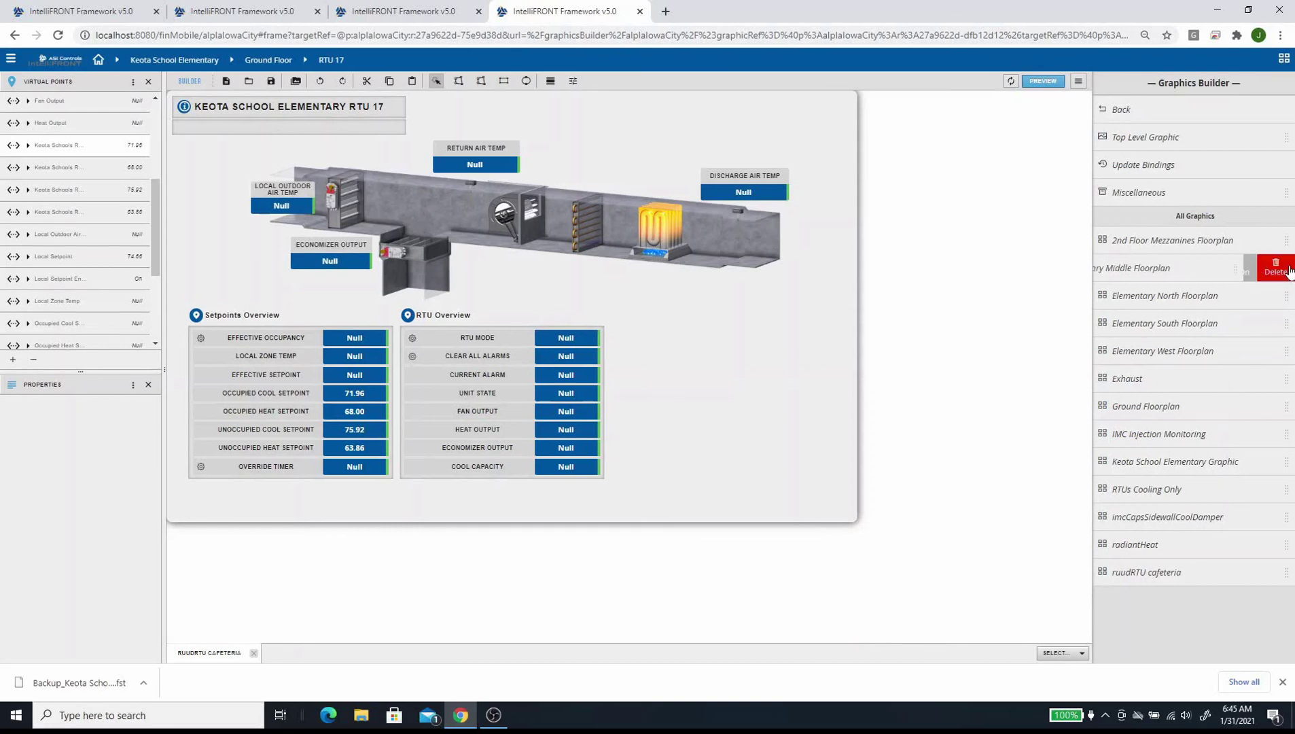